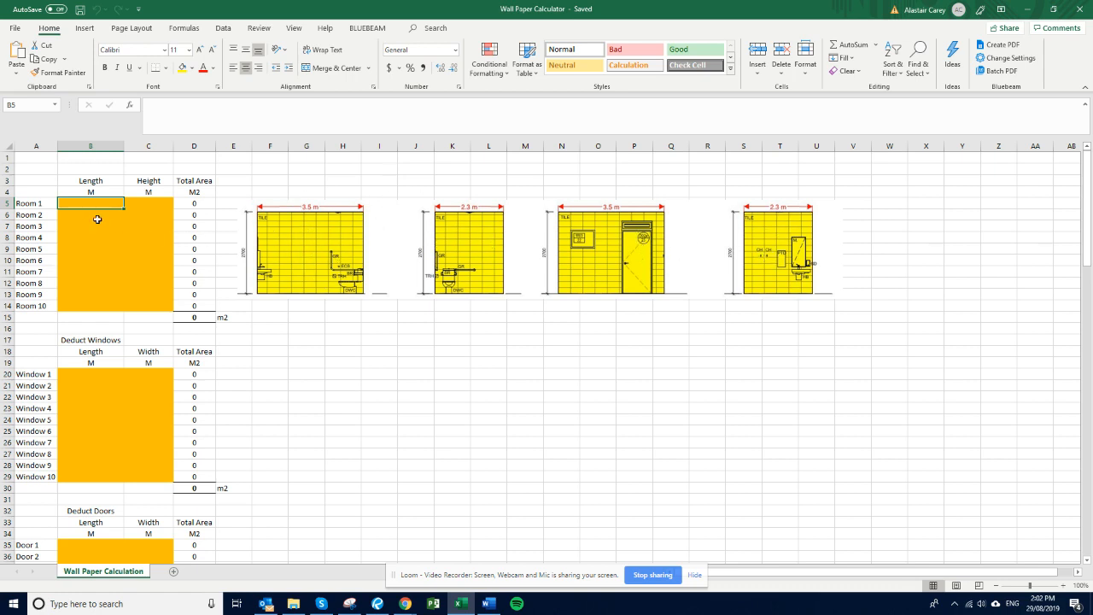
Step: Relabel the ten room rows in A5:A14 as Wall 1 through Wall 10
left_click(45, 205)
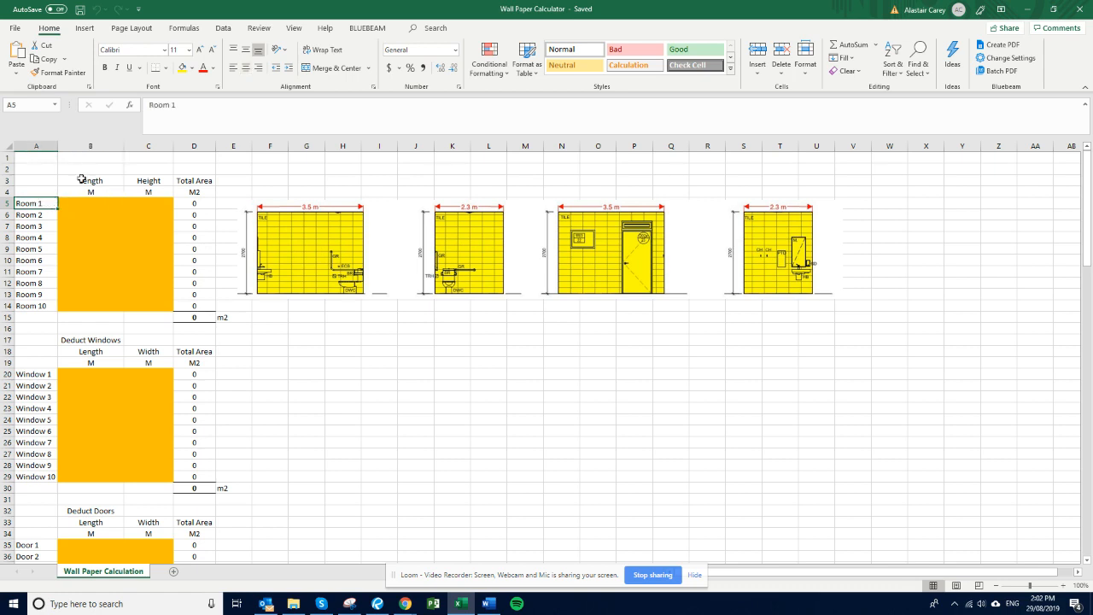
type("Wall")
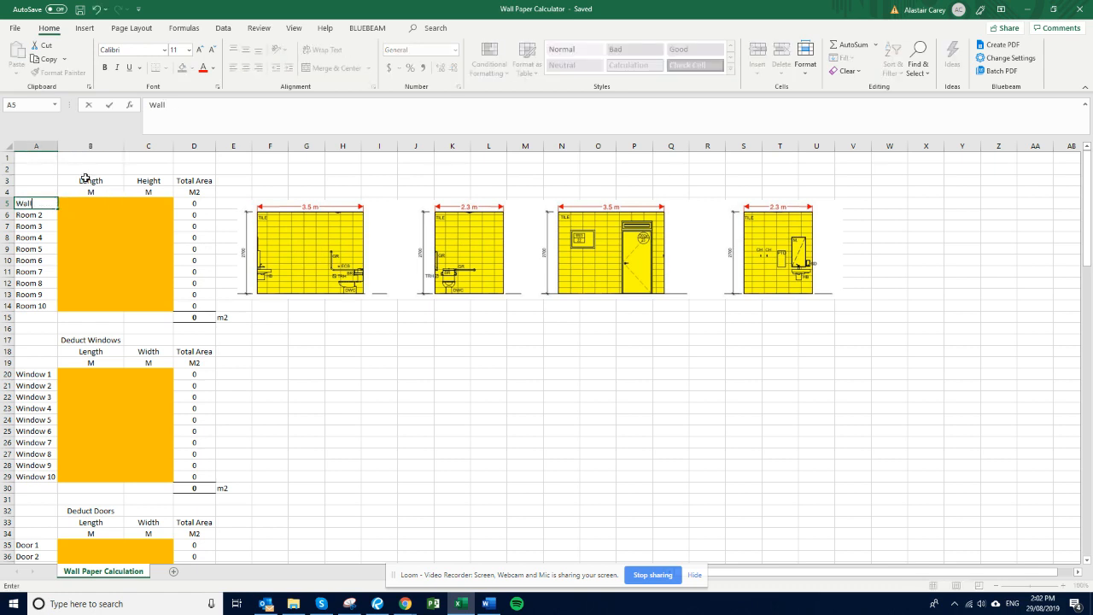
type(" 1")
key("Return")
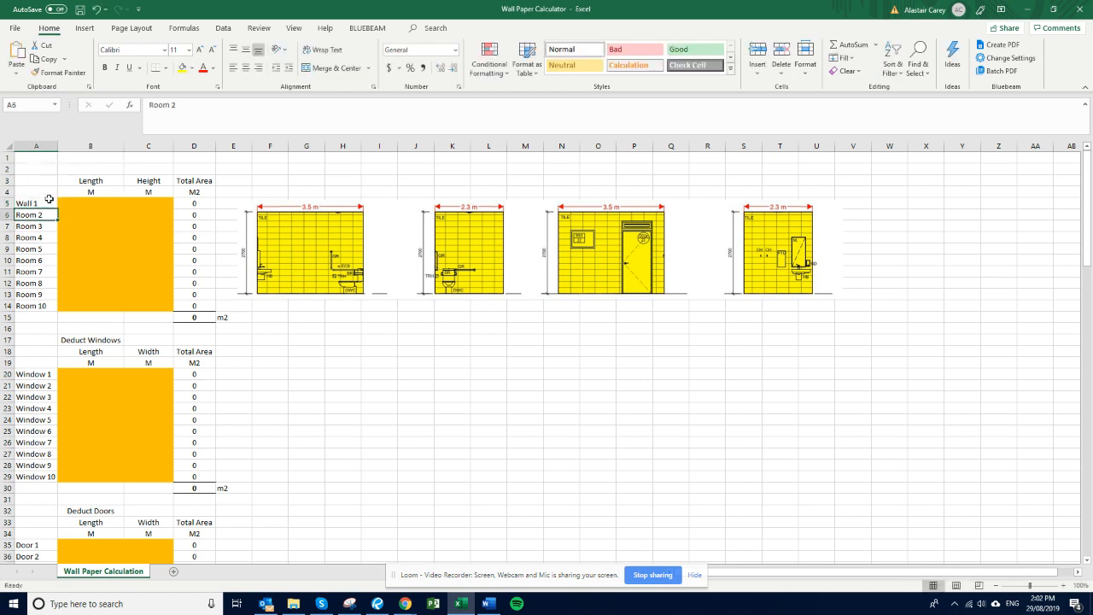
left_click(36, 203)
left_click_drag(58, 209, 48, 309)
Step: Enter the dimensions of Wall 1 as 3.5 by 2.7 m and Wall 2 as 2.3 by 2.7 m
left_click(85, 205)
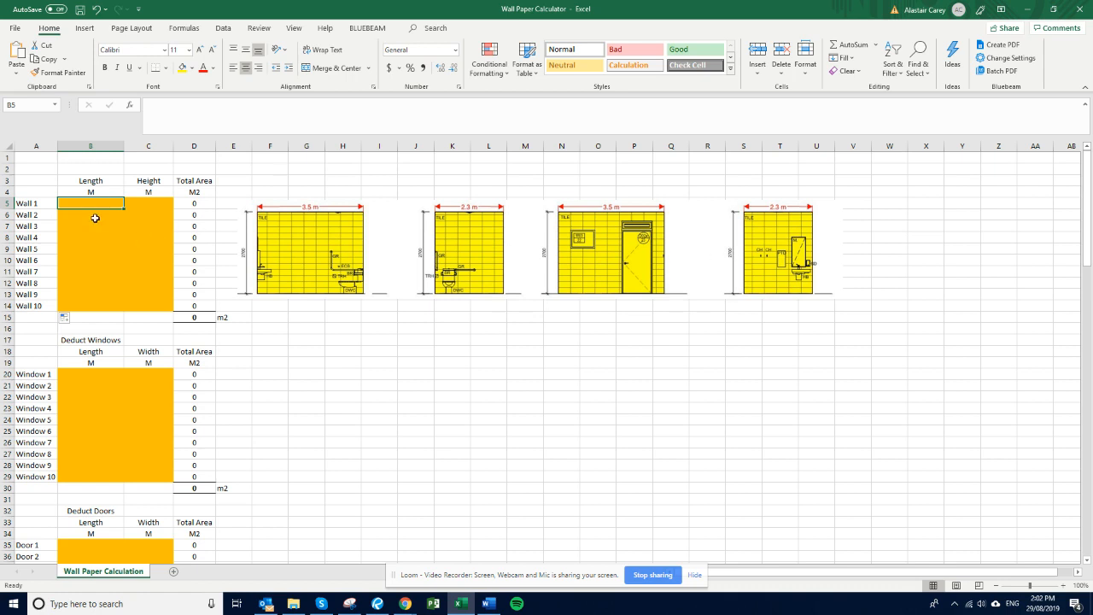
type("3.5")
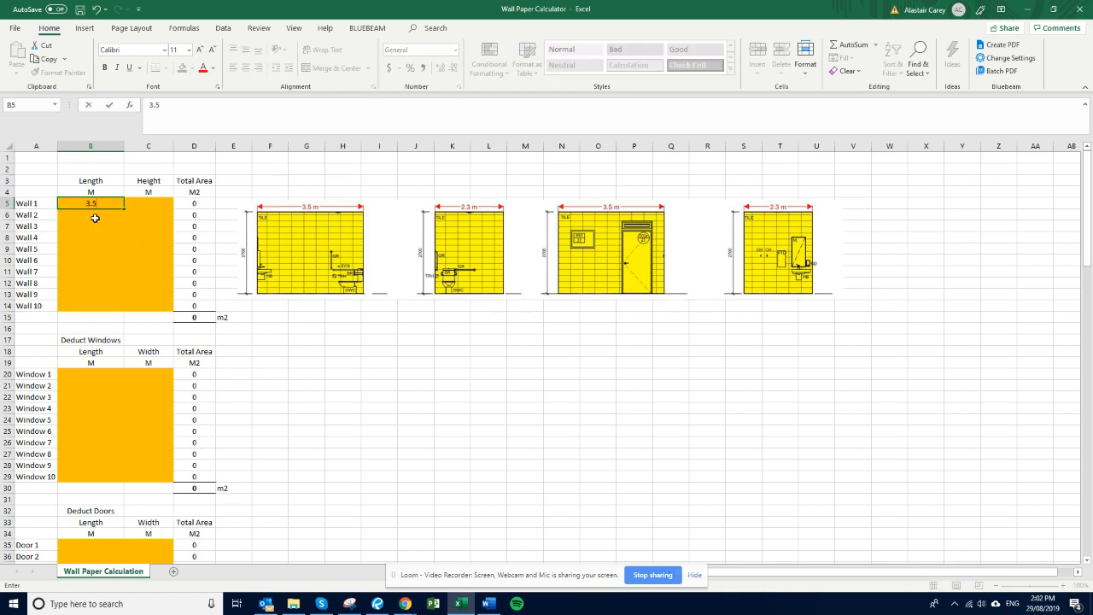
key("Tab")
type("2.7")
key("Return")
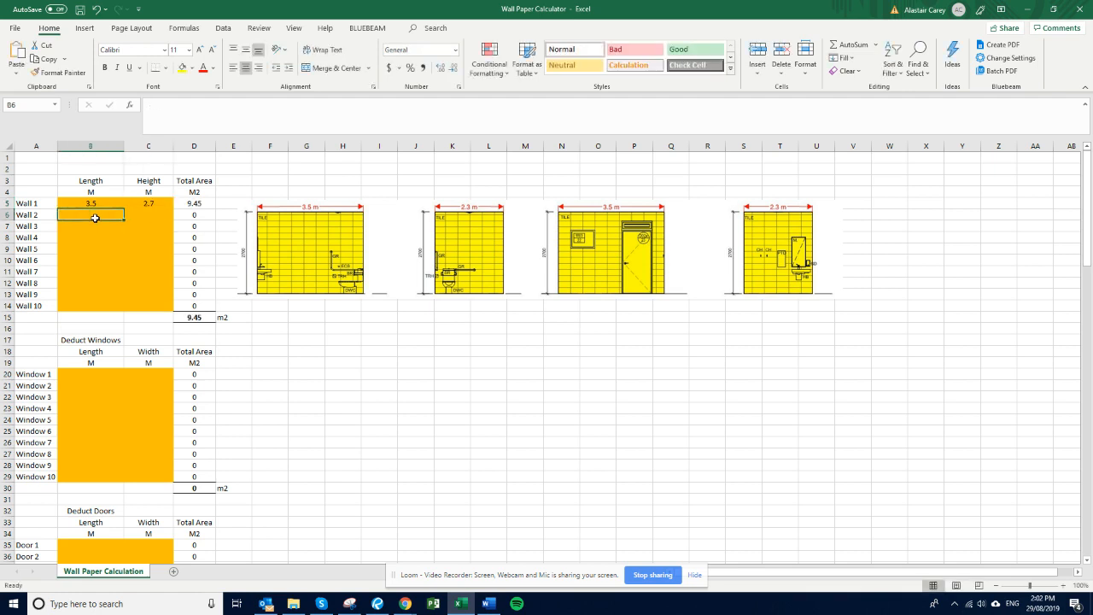
type("23")
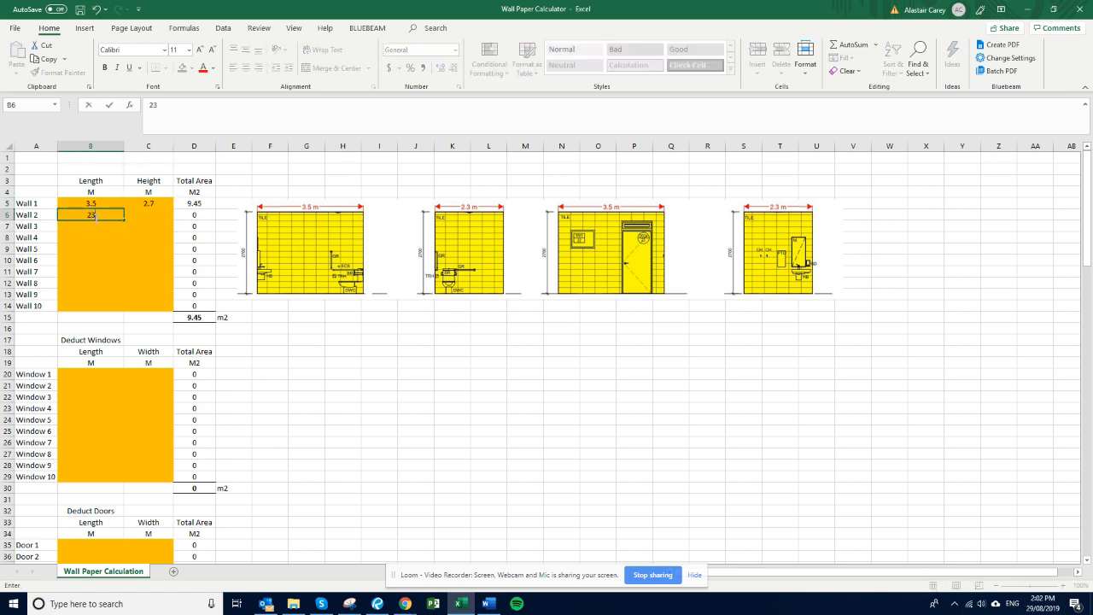
key("Tab")
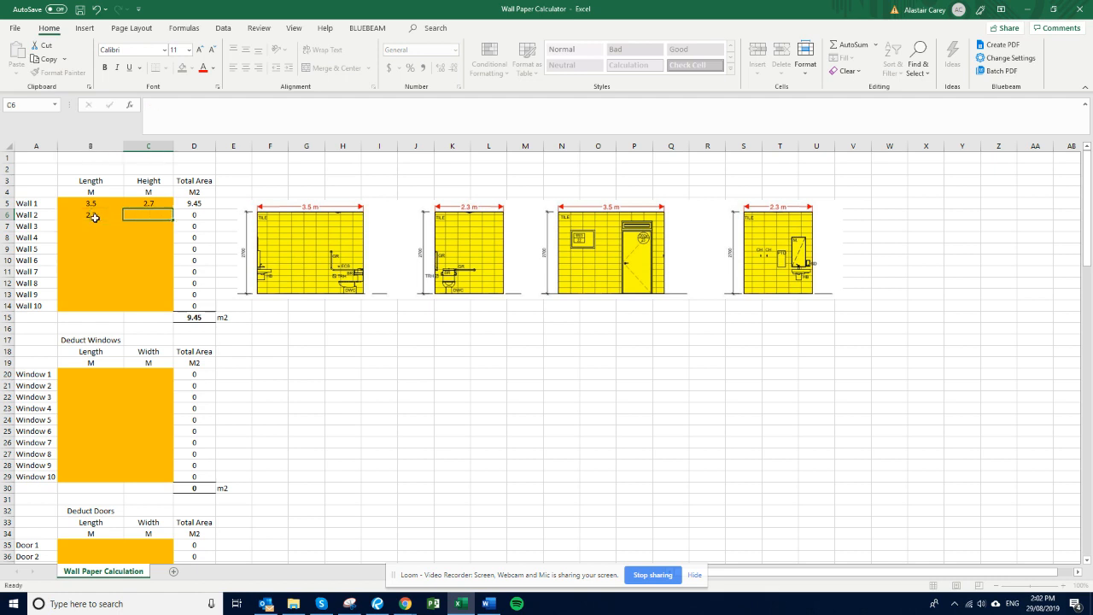
type("2.7")
key("Return")
Step: Copy the length and height values of Walls 1 and 2 into the rows for Walls 3 and 4
left_click_drag(99, 202, 128, 215)
key("ctrl+c")
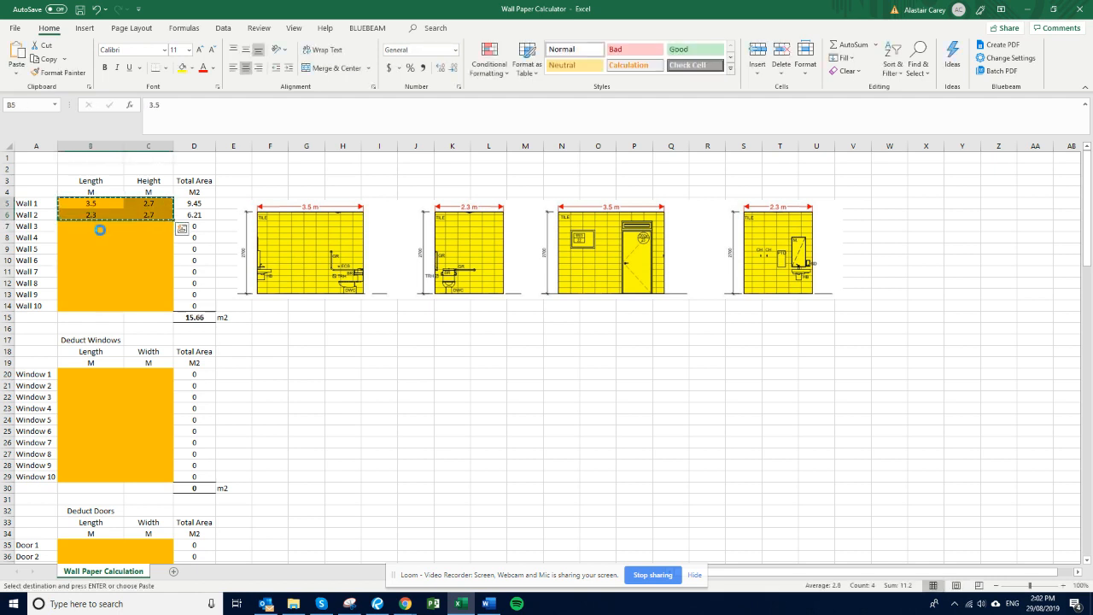
left_click(97, 226)
key("ctrl+v")
key("Escape")
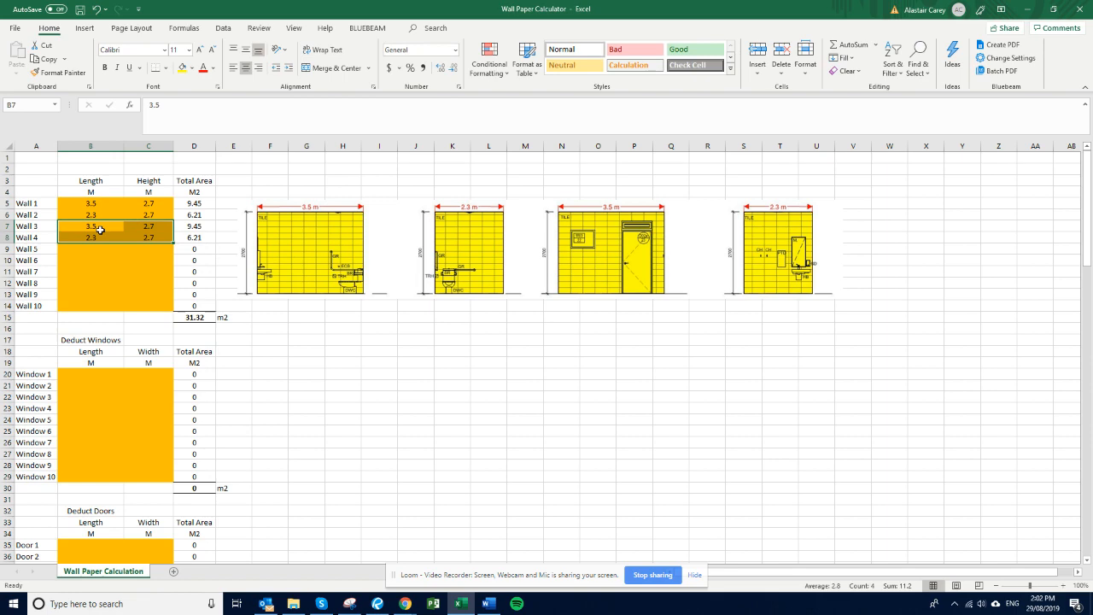
left_click(195, 317)
Step: Enter a length of 1 m and a width of 1 m for Window 1 in the window deductions
scroll(147, 239, "down", 1)
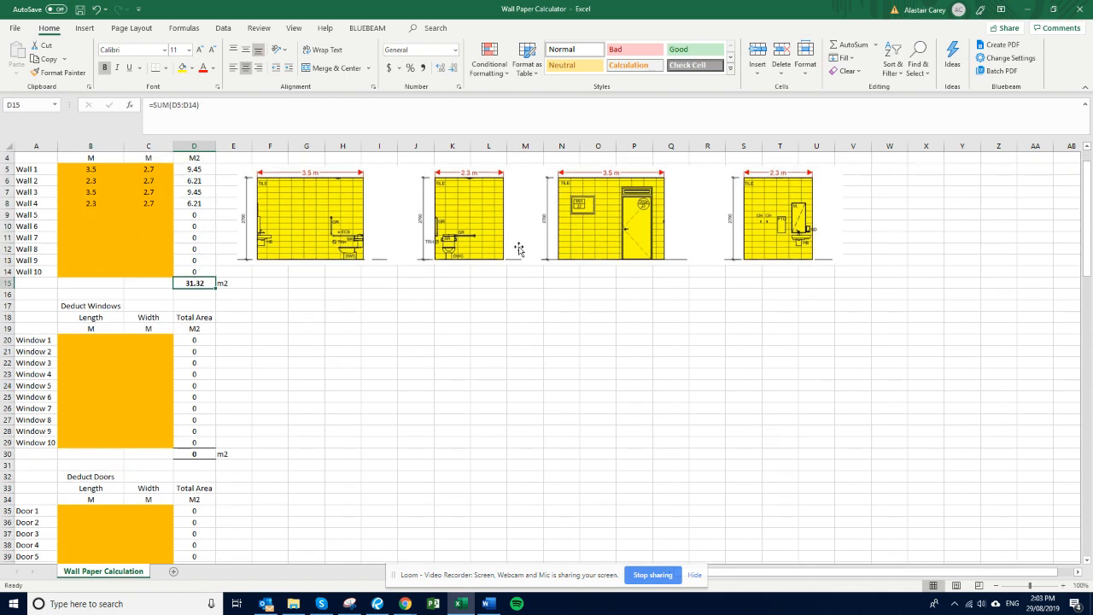
left_click(104, 339)
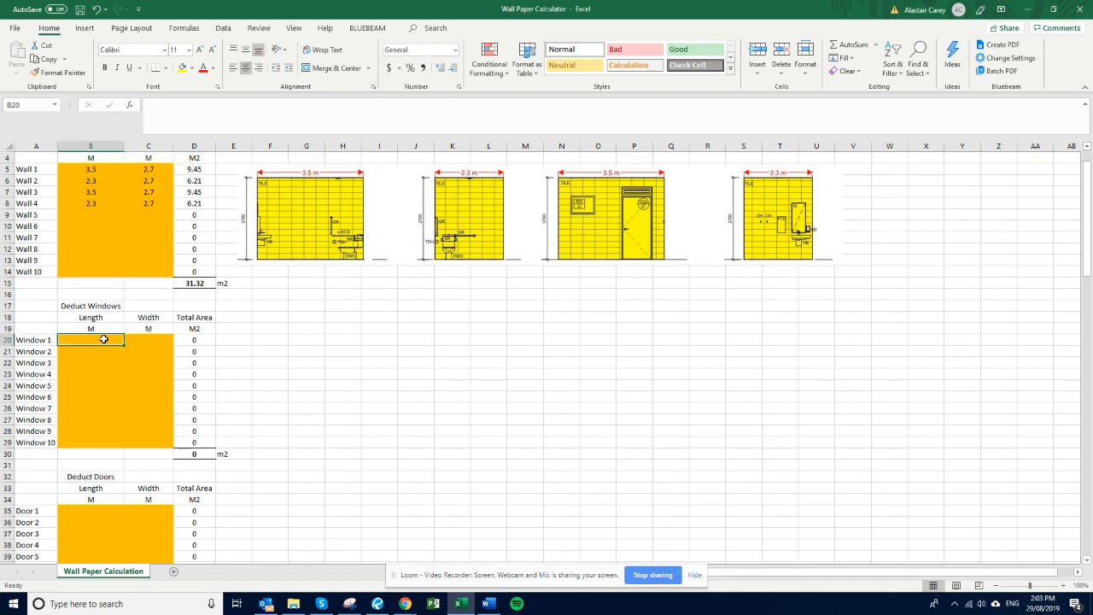
type("1")
key("Right")
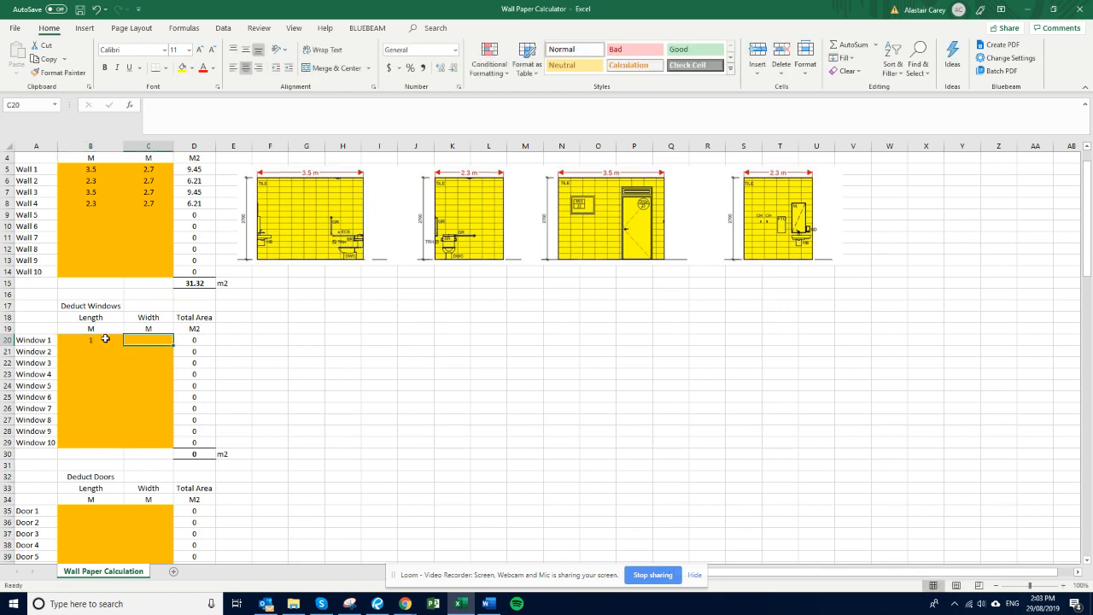
type("1")
key("Return")
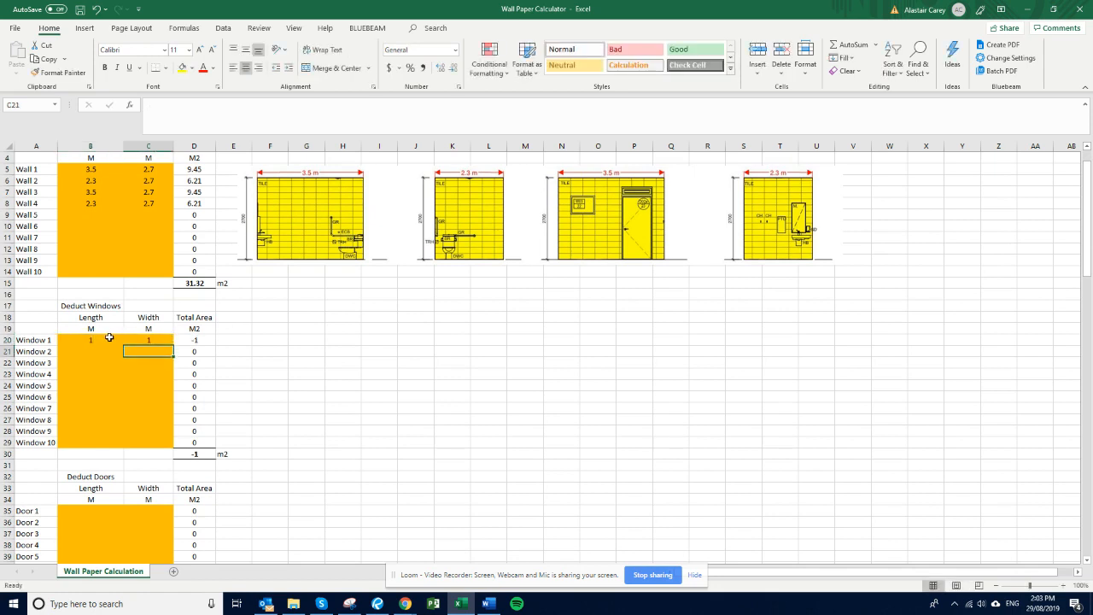
Step: Enter a length of 2.2 m and a width of 1 m for Door 1 in the door deductions
scroll(88, 439, "down", 2)
left_click(88, 440)
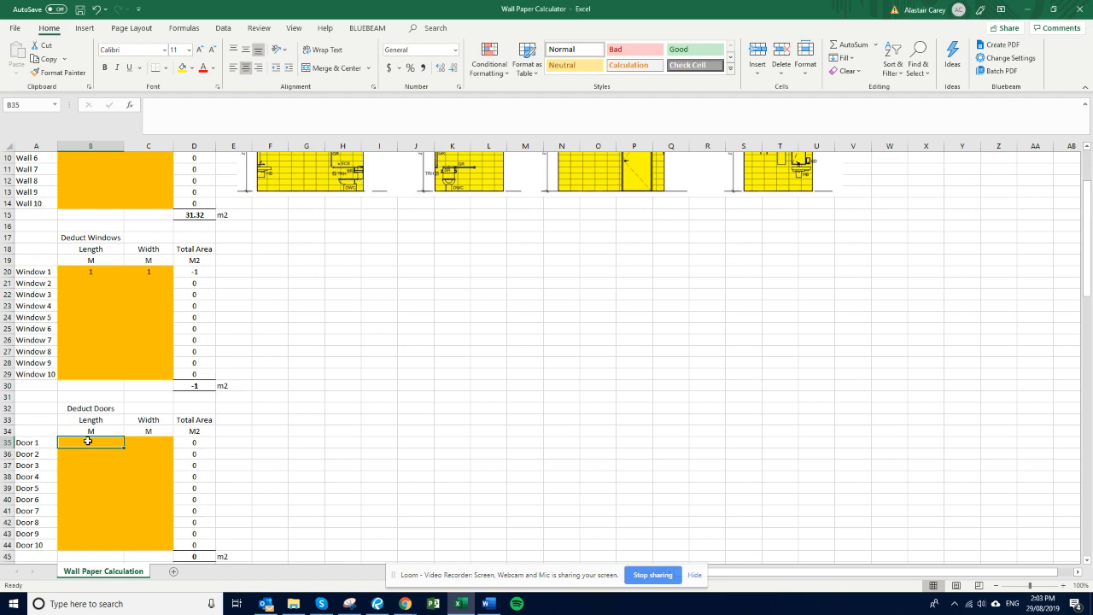
type("2.2")
key("Right")
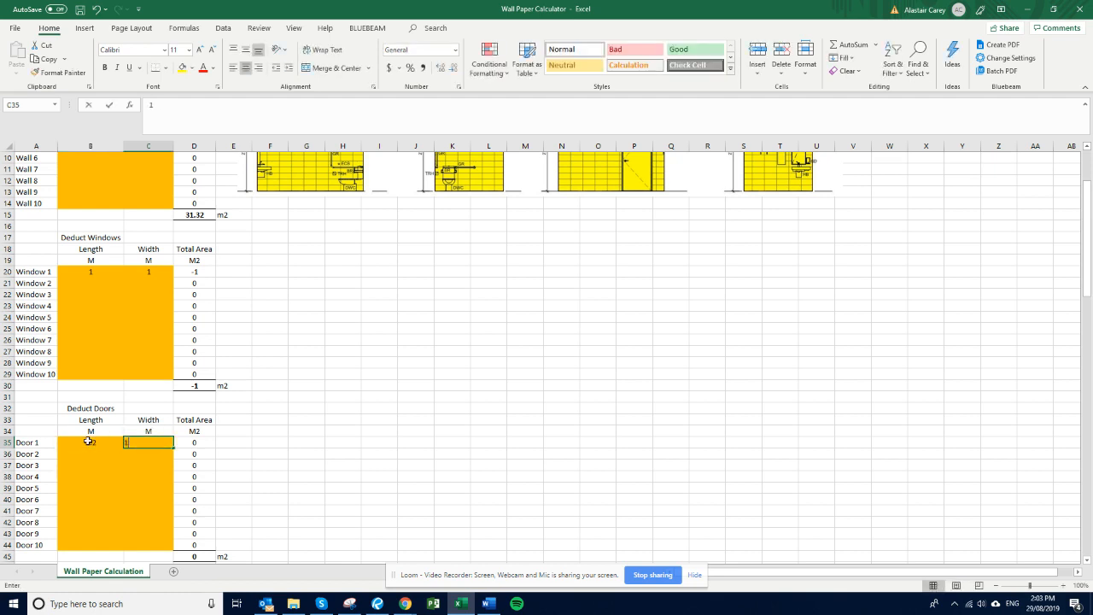
type("1")
key("Return")
Step: Set the rebate width for Door 1 to 0 in the Rebates section
scroll(413, 306, "up", 3)
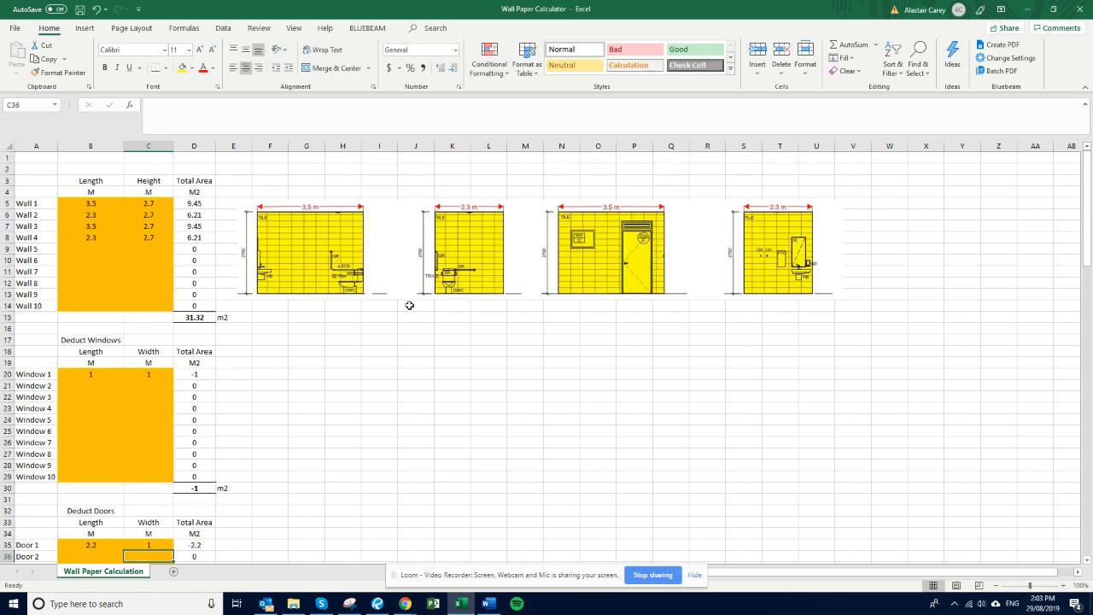
scroll(409, 305, "down", 3)
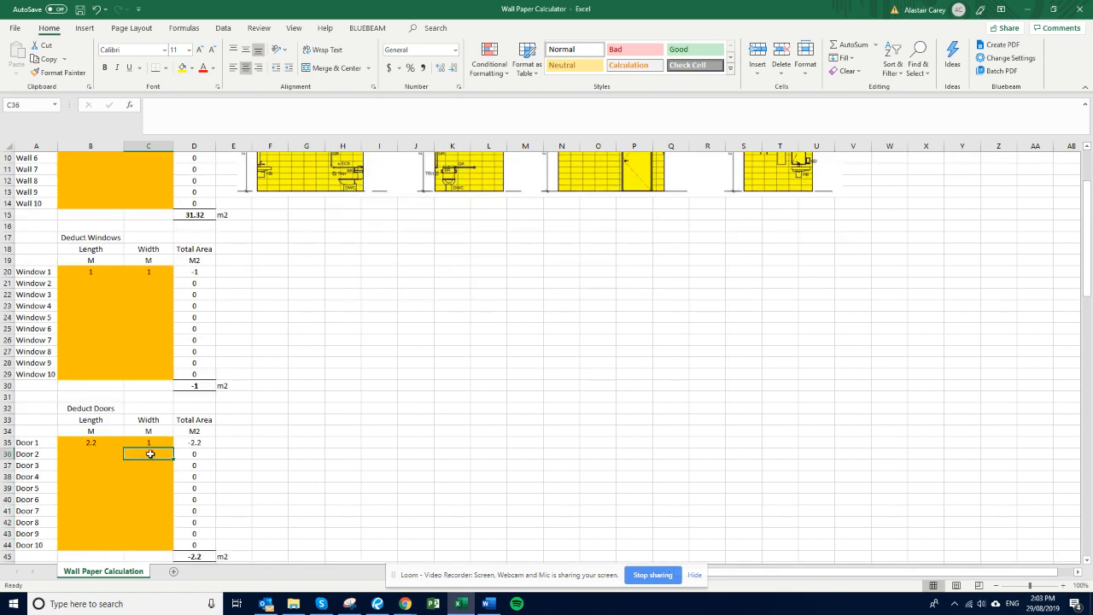
scroll(257, 367, "down", 5)
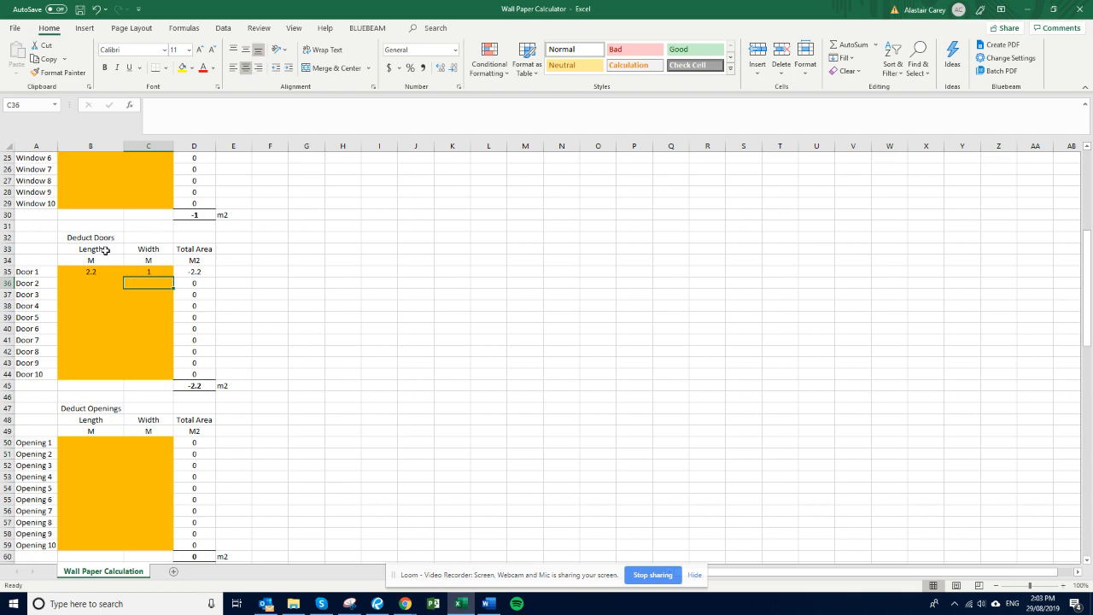
scroll(105, 252, "down", 6)
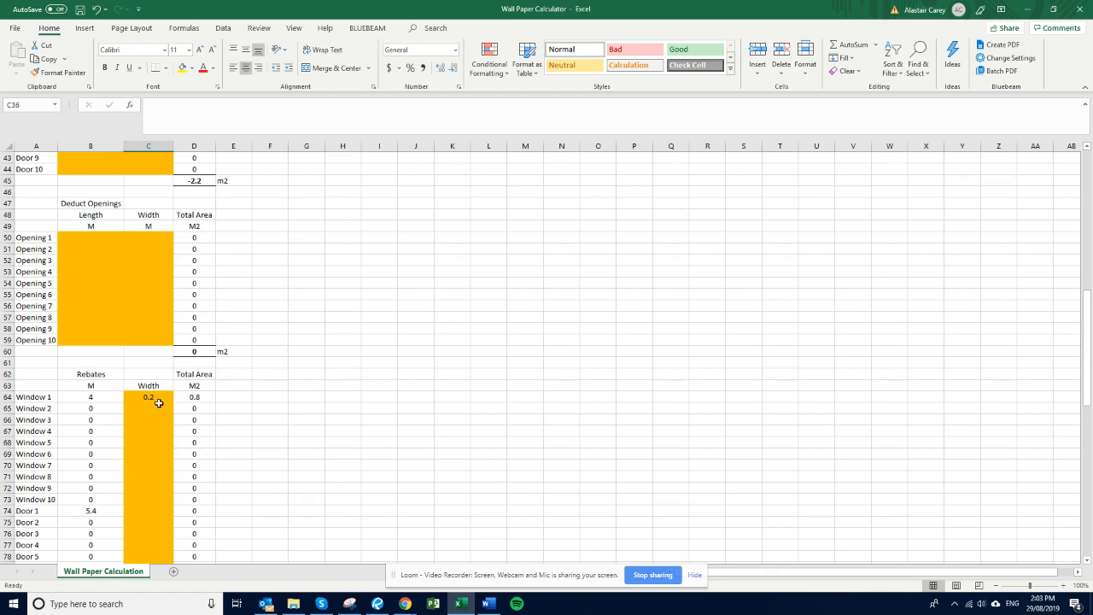
left_click(158, 399)
scroll(147, 439, "down", 1)
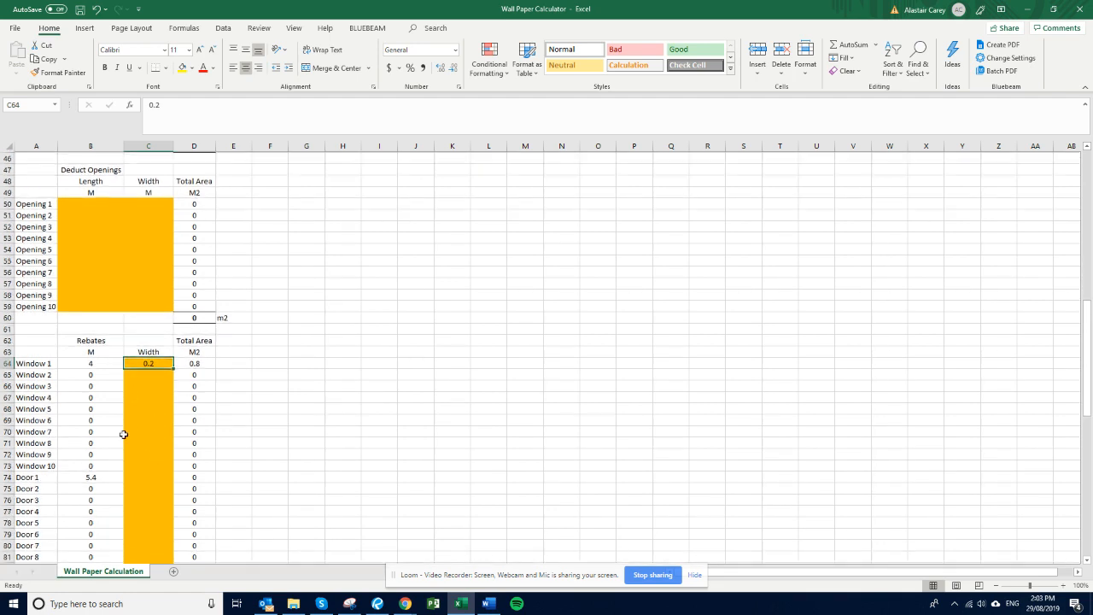
left_click(92, 476)
left_click(138, 475)
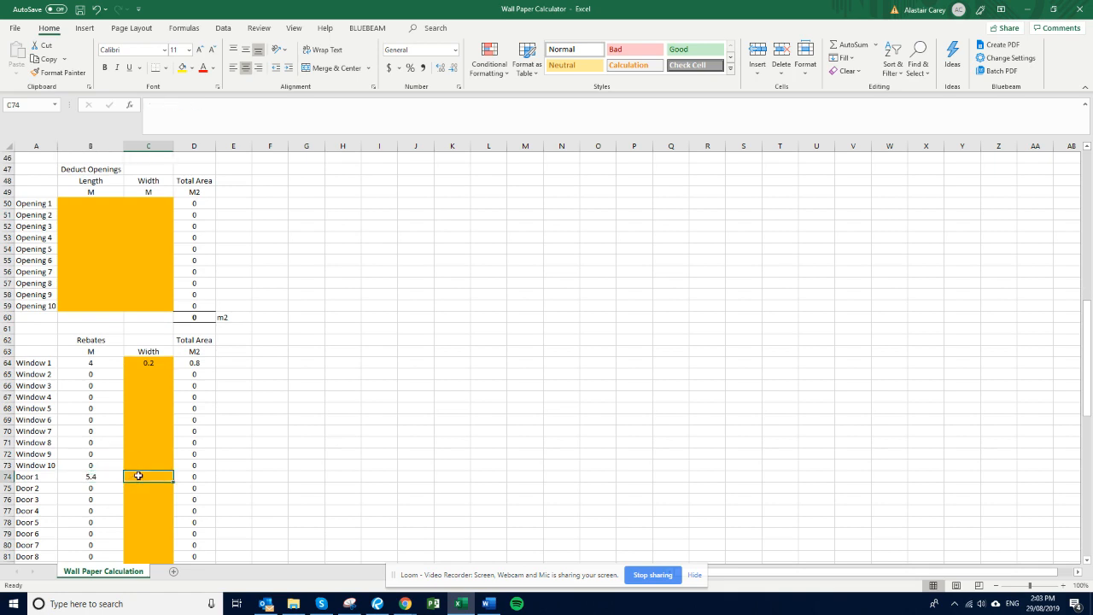
type("0")
key("Return")
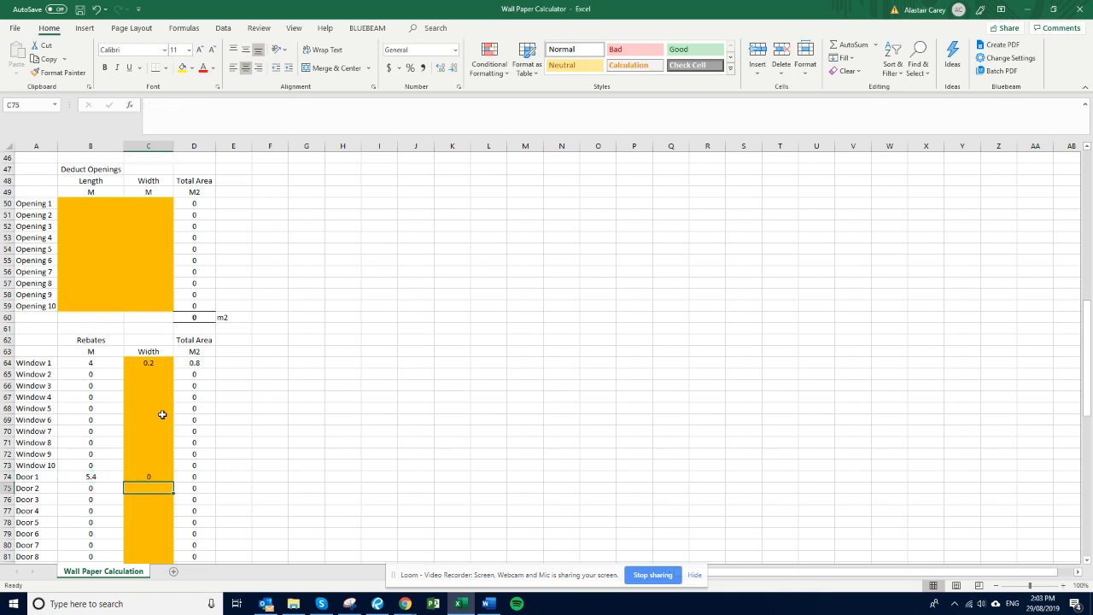
Step: Inspect the Total Area formula in D96, and review the waste allowance and the roll calculation below it
scroll(168, 406, "down", 6)
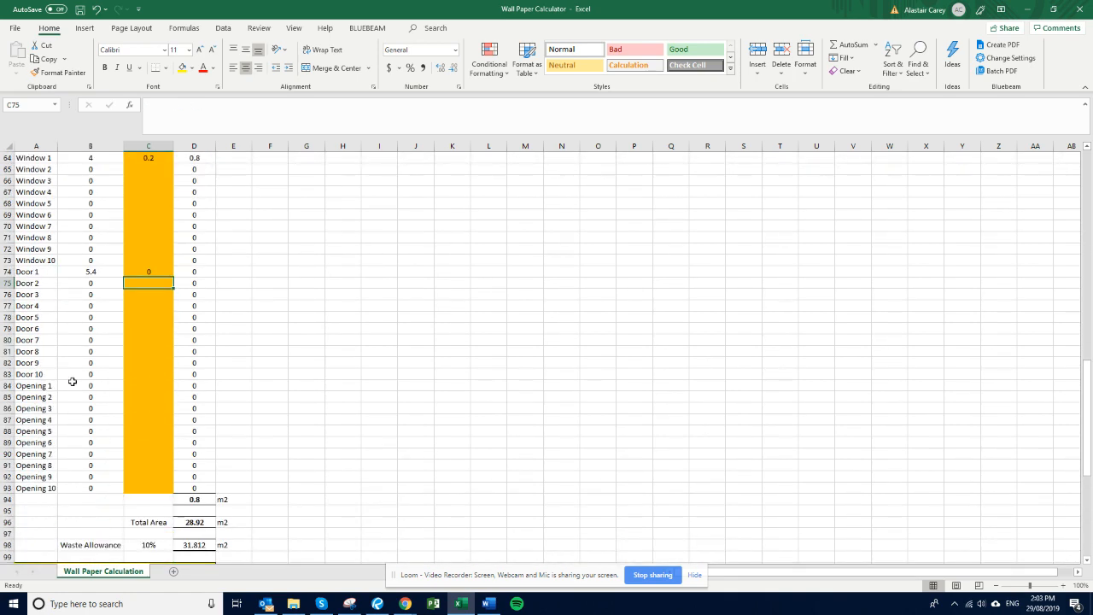
left_click(199, 522)
double_click(199, 522)
key("Escape")
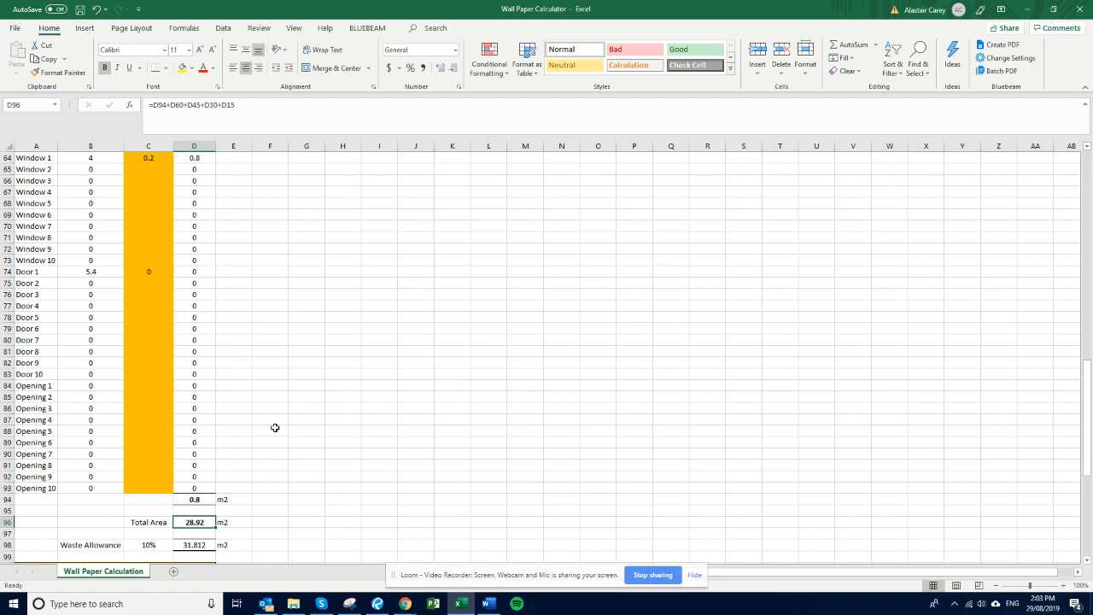
scroll(275, 427, "down", 2)
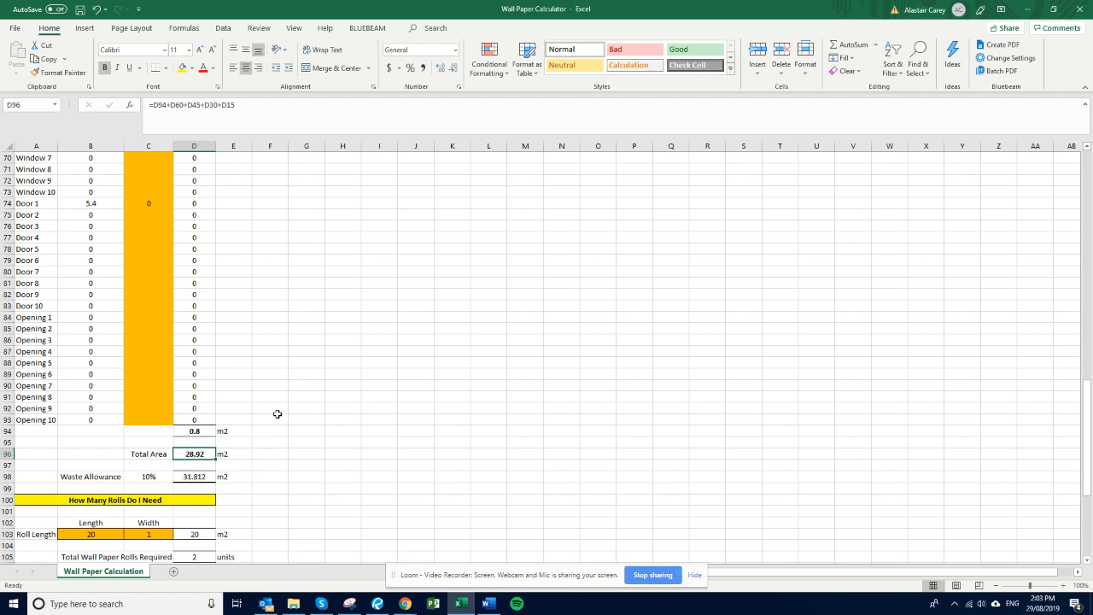
scroll(278, 414, "down", 3)
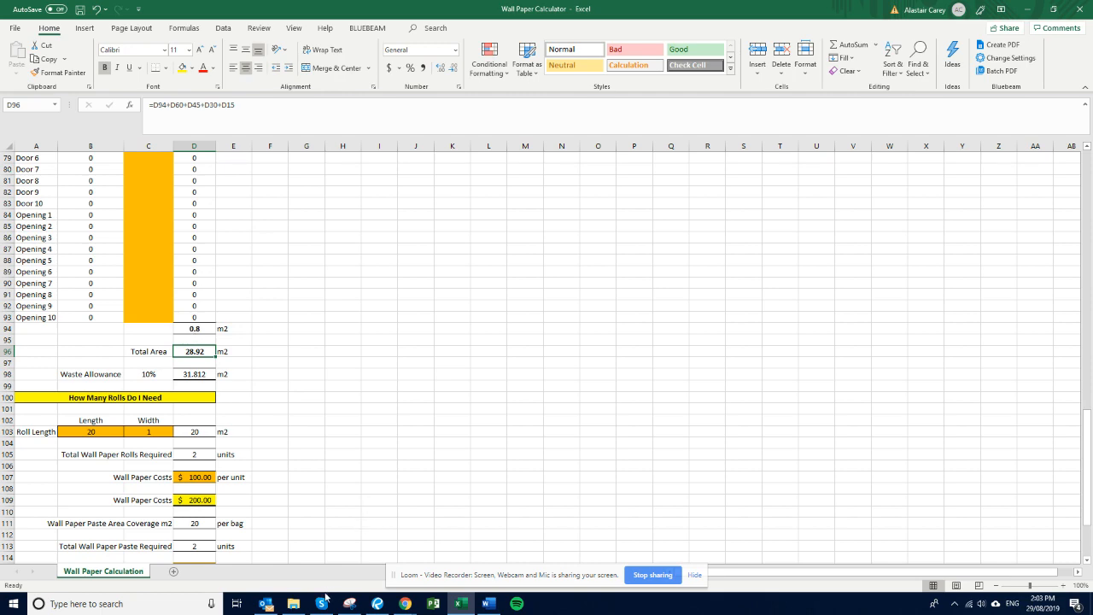
Step: Switch to Chrome and view the Bunnings page for the Superfresco Easy Myrtle Geo wallpaper to check its roll size
mouse_move(404, 608)
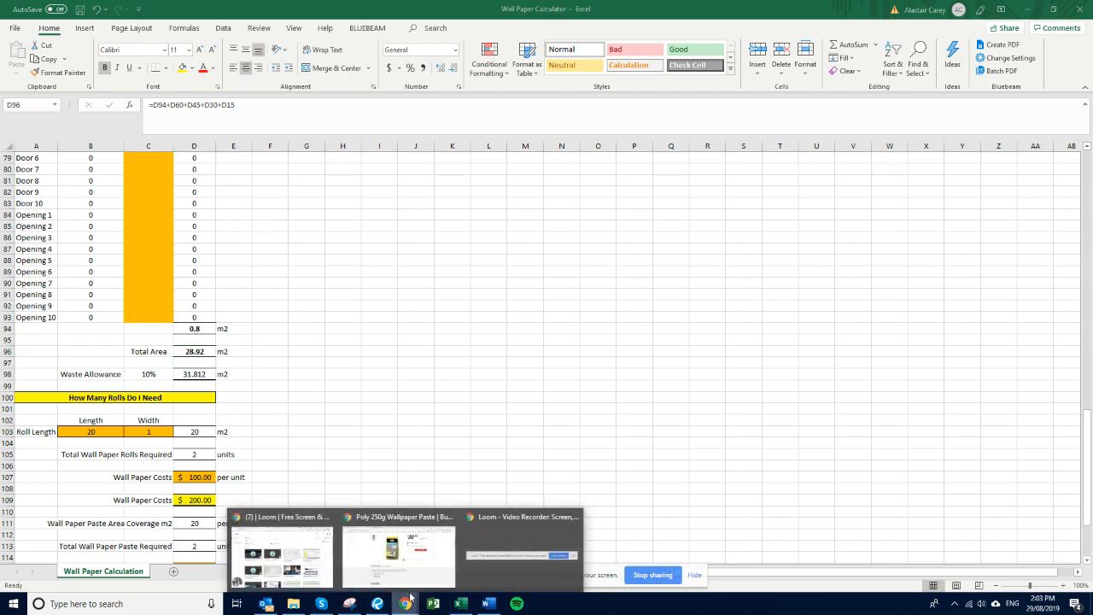
left_click(413, 571)
left_click(72, 10)
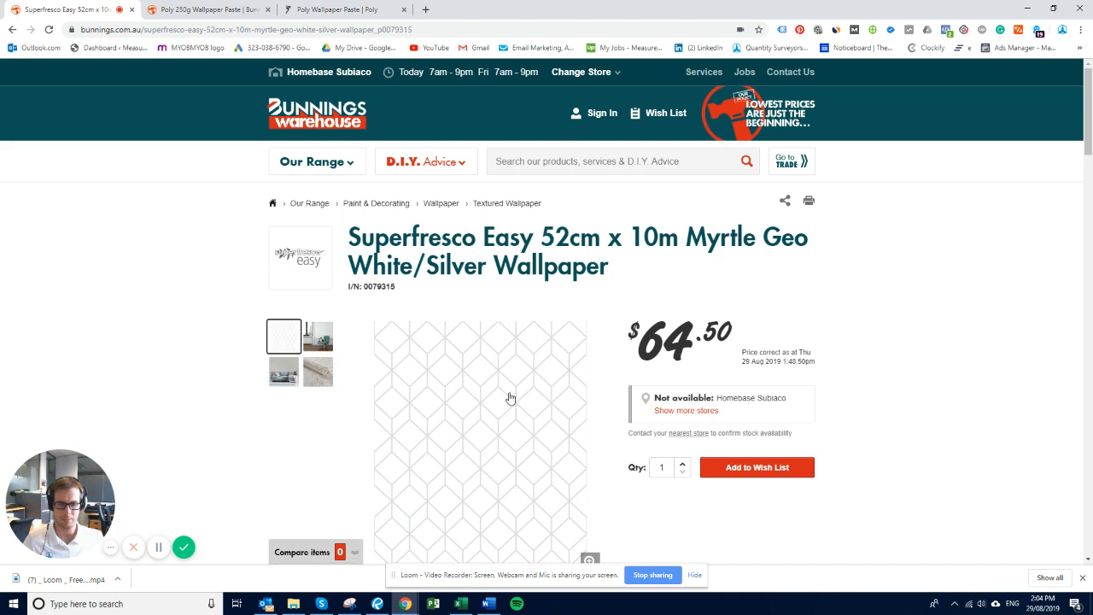
Step: Switch back to Excel and set the wallpaper roll length to 10 and its width to 0.52
left_click(463, 607)
left_click(114, 430)
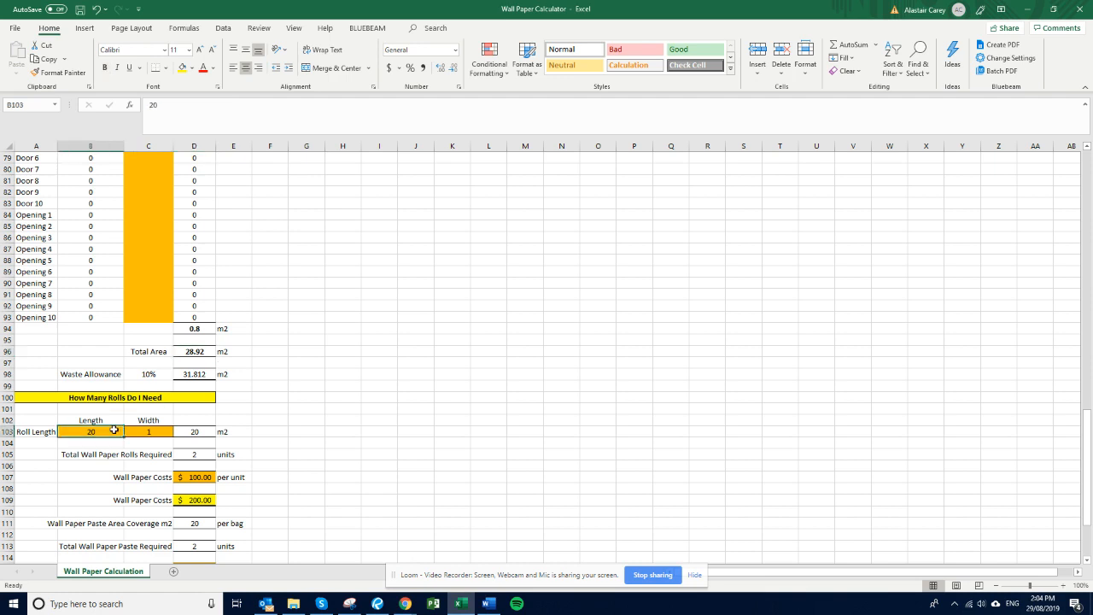
type("10")
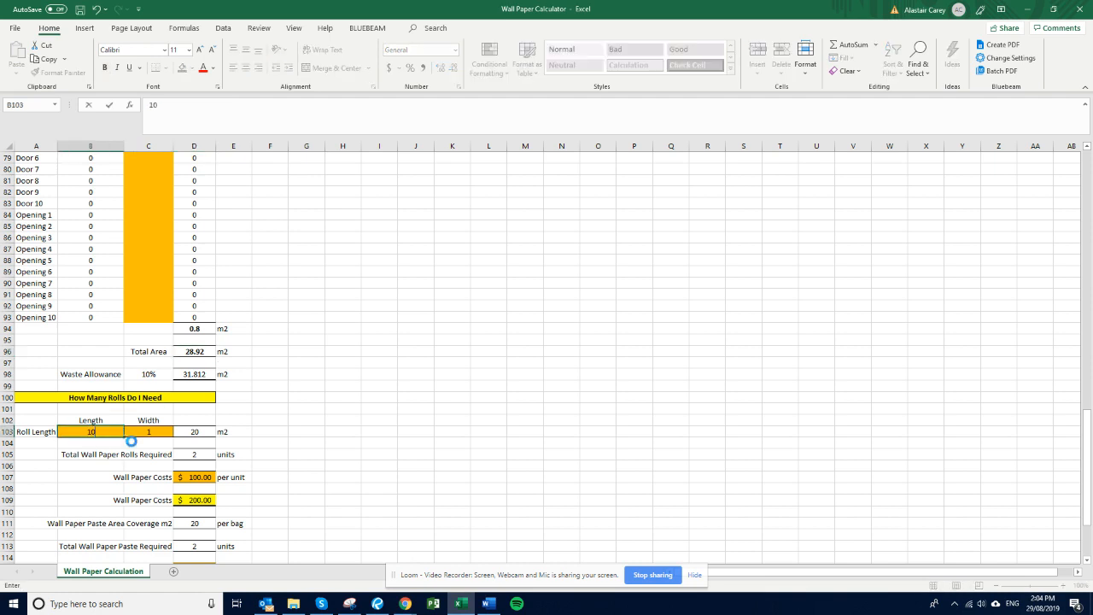
key("Tab")
type("0.")
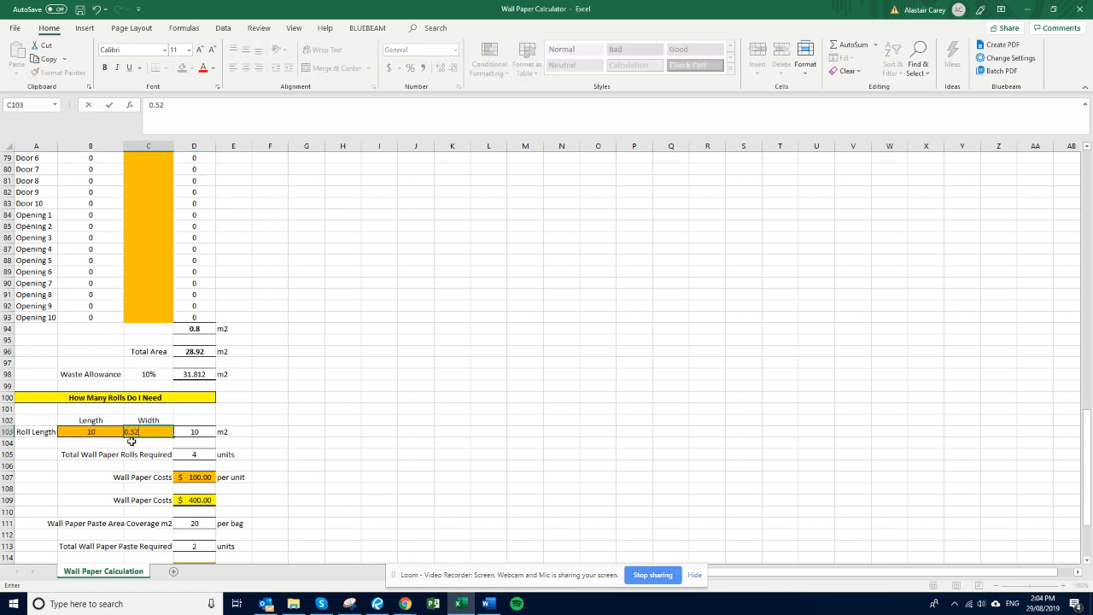
key("Return")
key("Up")
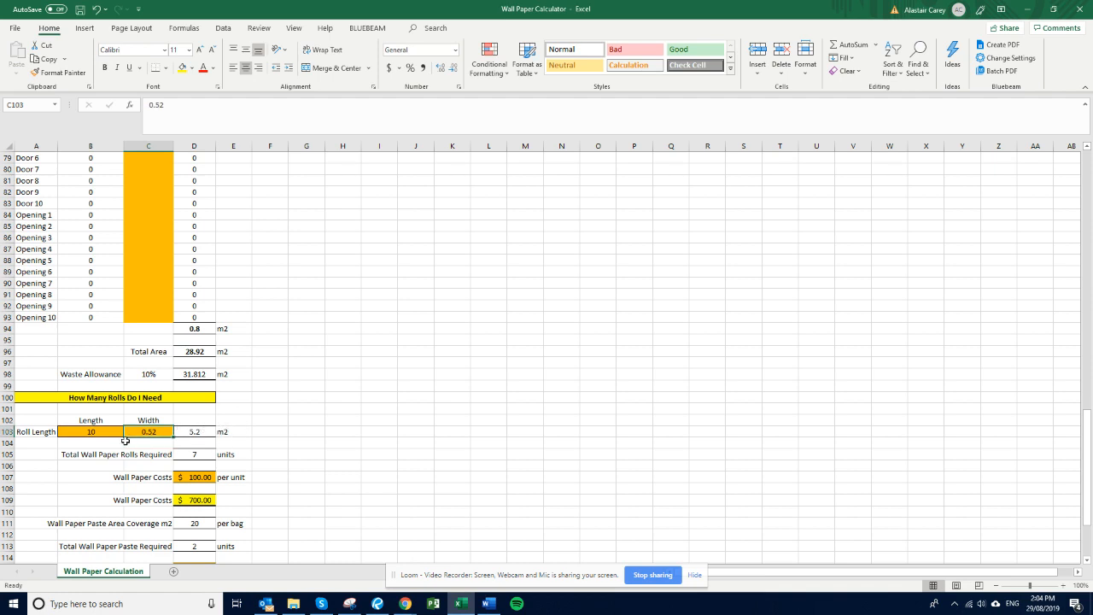
Step: Check the formula for total wallpaper rolls required and the area including waste allowance
left_click(196, 452)
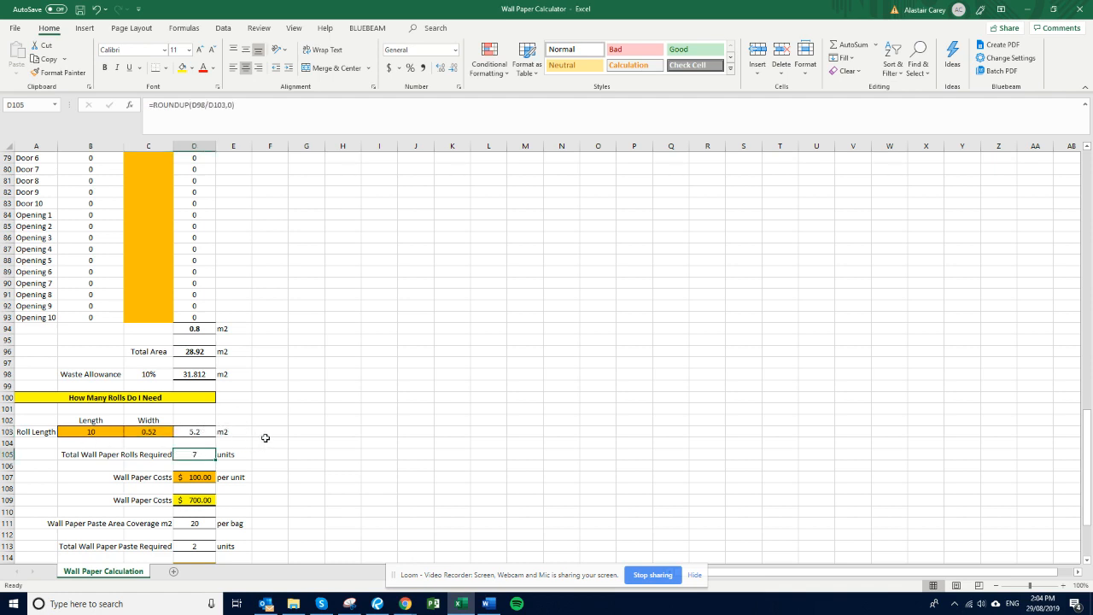
left_click(204, 374)
left_click(285, 410)
left_click(186, 485)
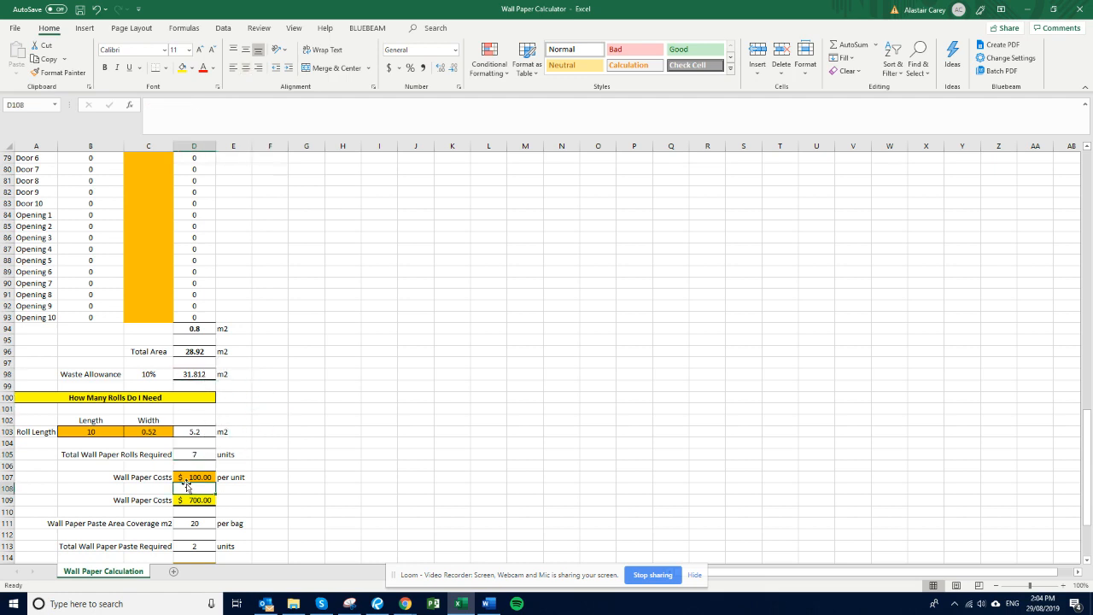
Step: Look up the wallpaper's price on the Bunnings page in Chrome and set the Excel wallpaper cost per unit in D107 to 64.5
left_click(190, 477)
mouse_move(405, 592)
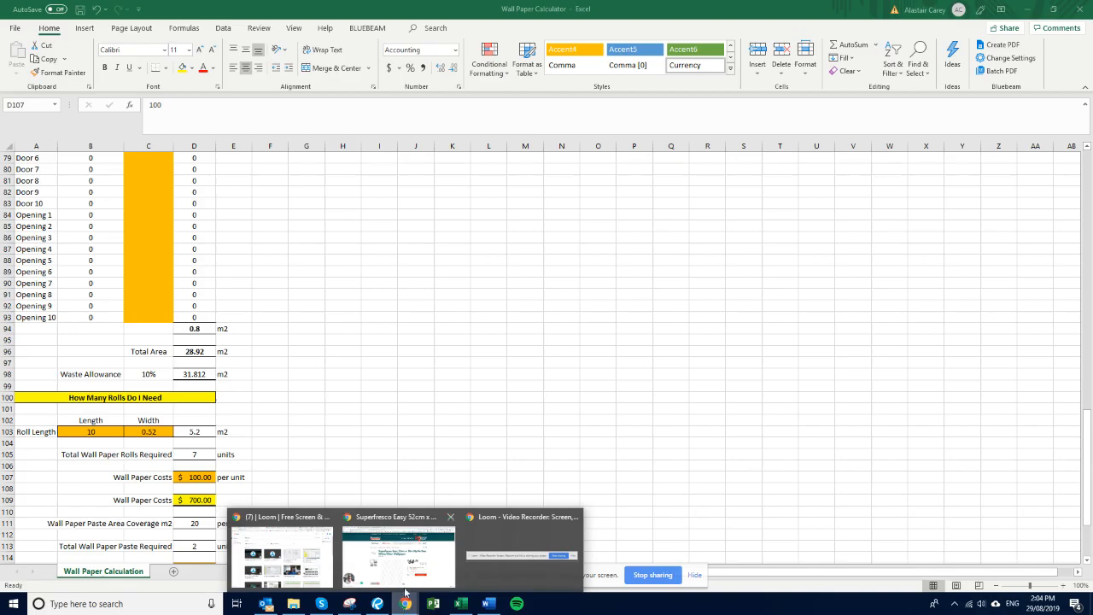
left_click(402, 557)
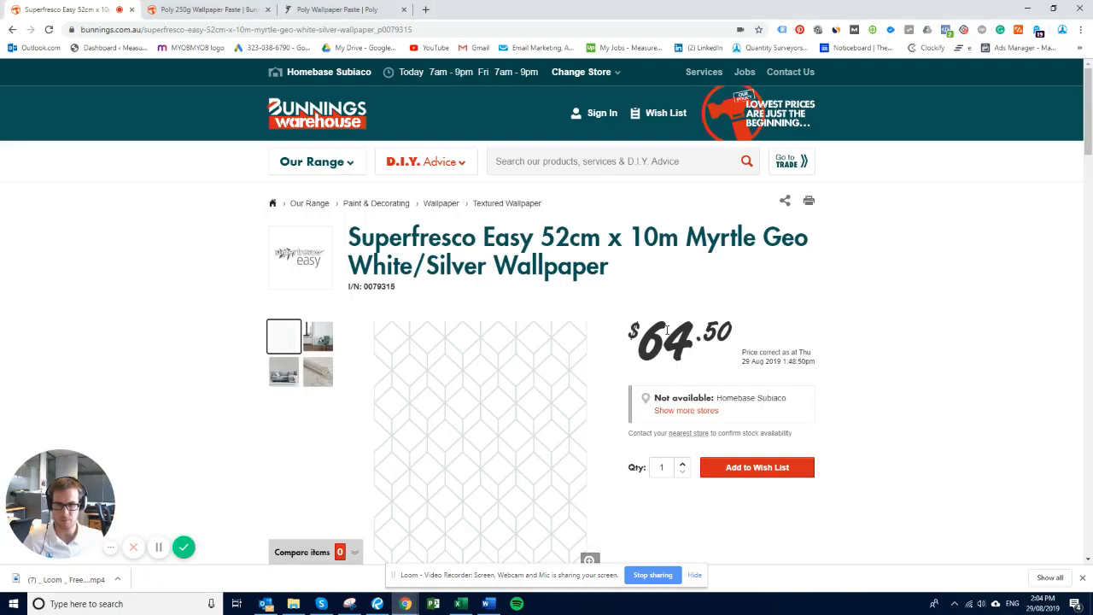
mouse_move(461, 606)
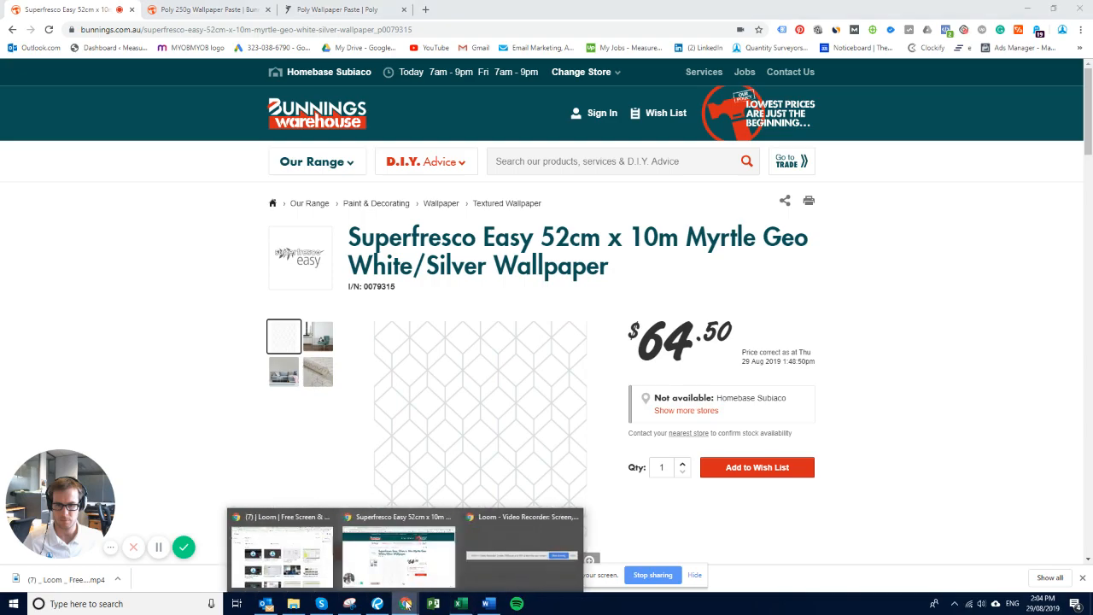
left_click(462, 607)
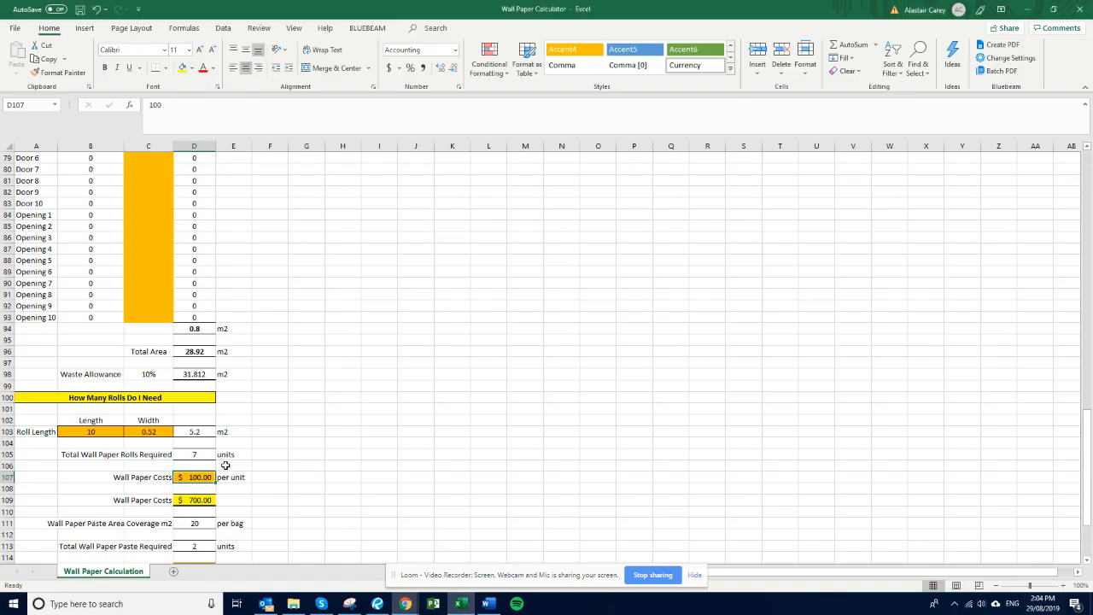
type("64.5")
key("Return")
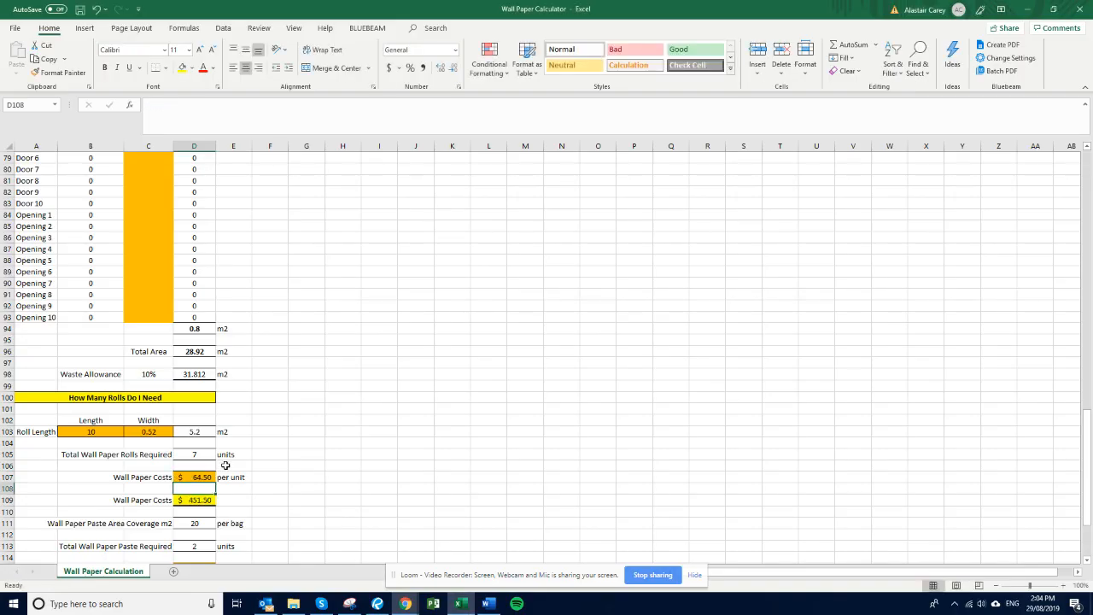
Step: Inspect the formula for total wallpaper costs in D109 and view the paste and total cost rows below it
scroll(281, 421, "down", 2)
left_click_drag(205, 431, 205, 385)
left_click(327, 419)
left_click(201, 434)
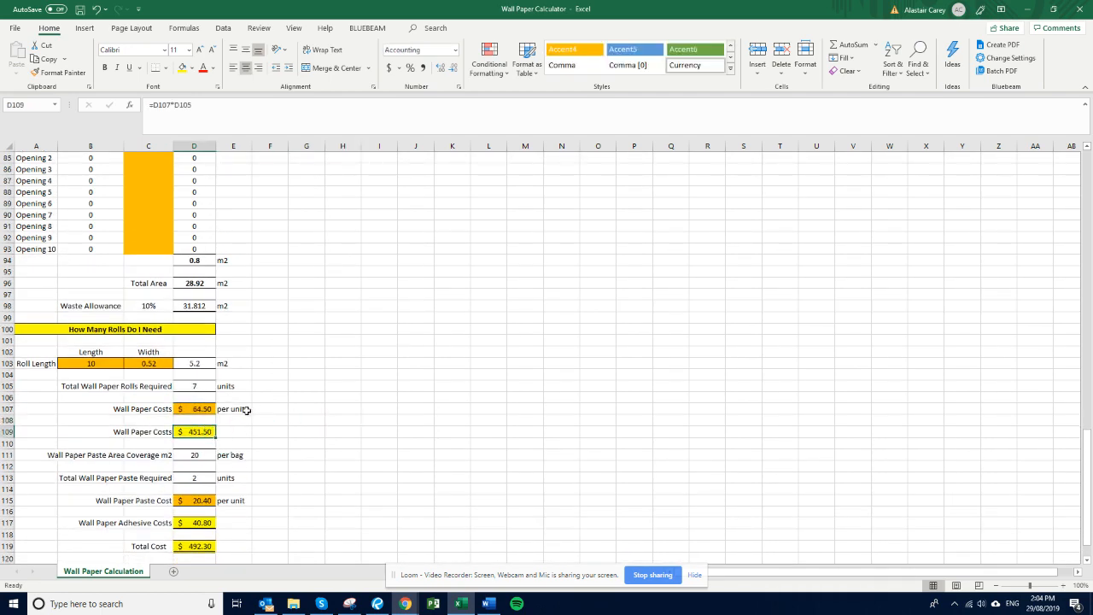
scroll(282, 386, "down", 1)
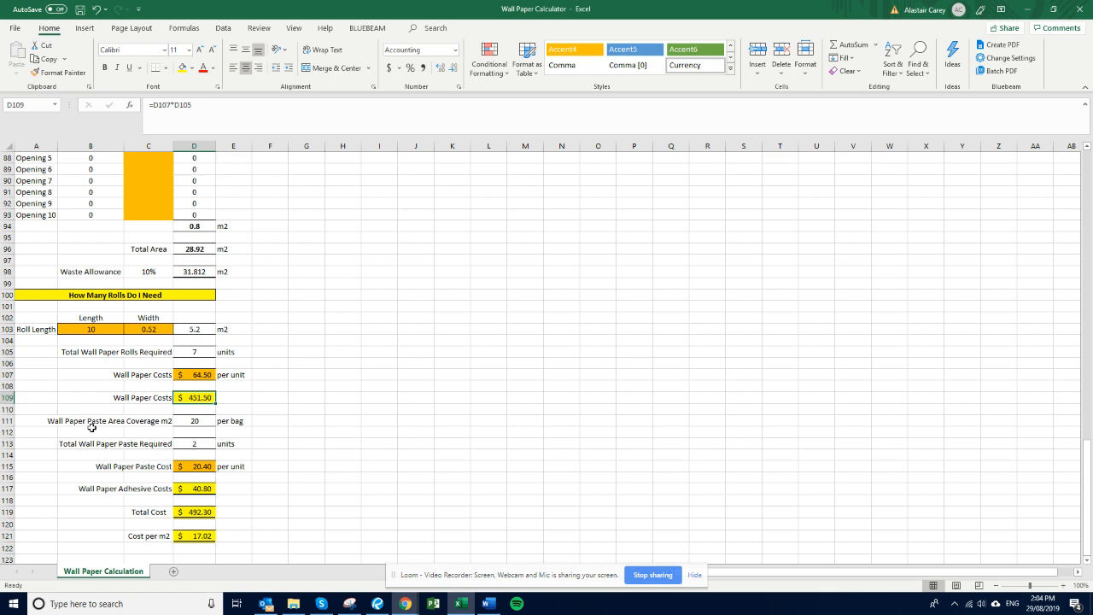
Step: Switch to Chrome, view the Bunnings price of the Poly 250g Wallpaper Paste, and compare it with the paste cost per unit in Excel
left_click(194, 421)
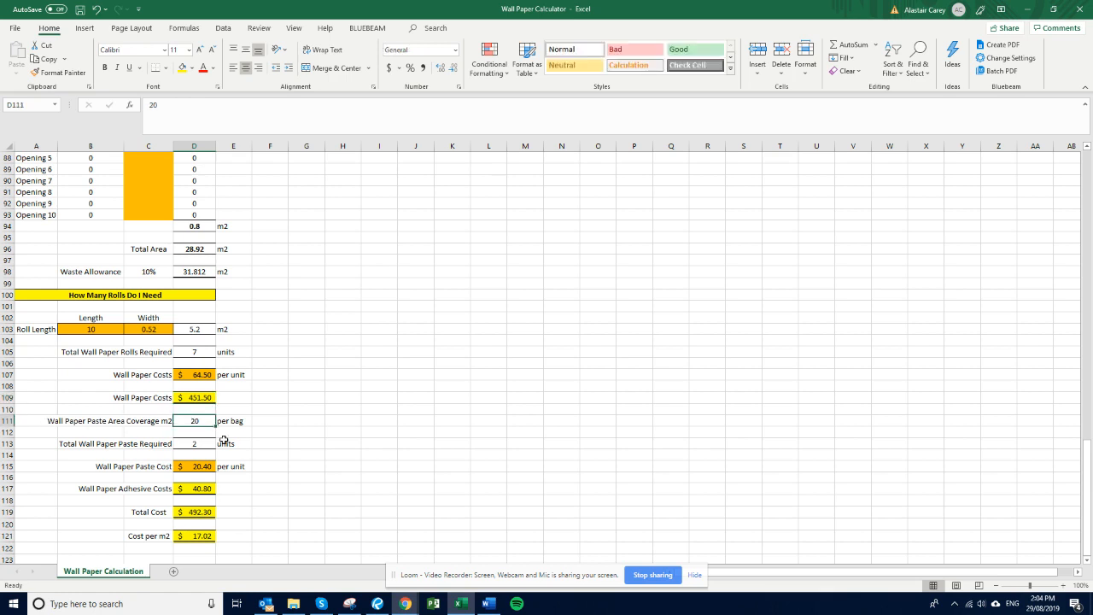
left_click(397, 605)
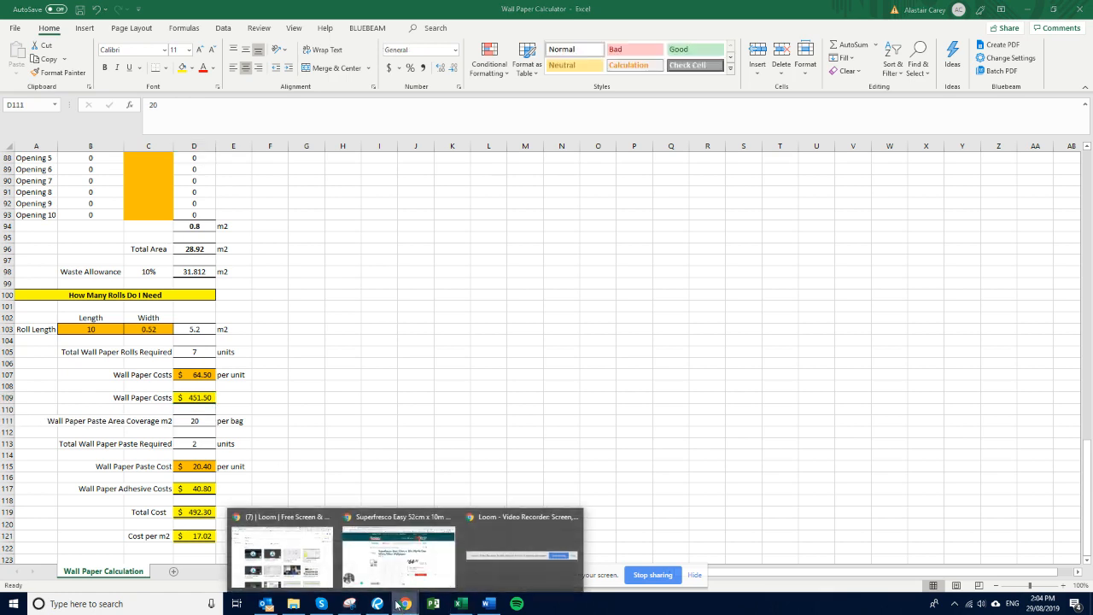
left_click(399, 555)
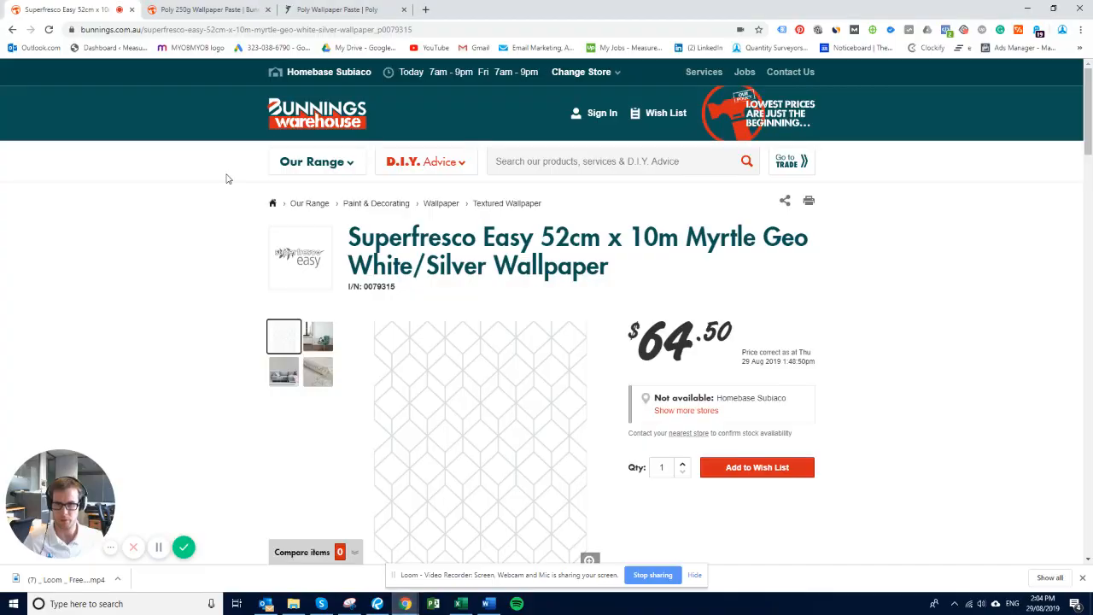
left_click(209, 8)
scroll(375, 212, "up", 2)
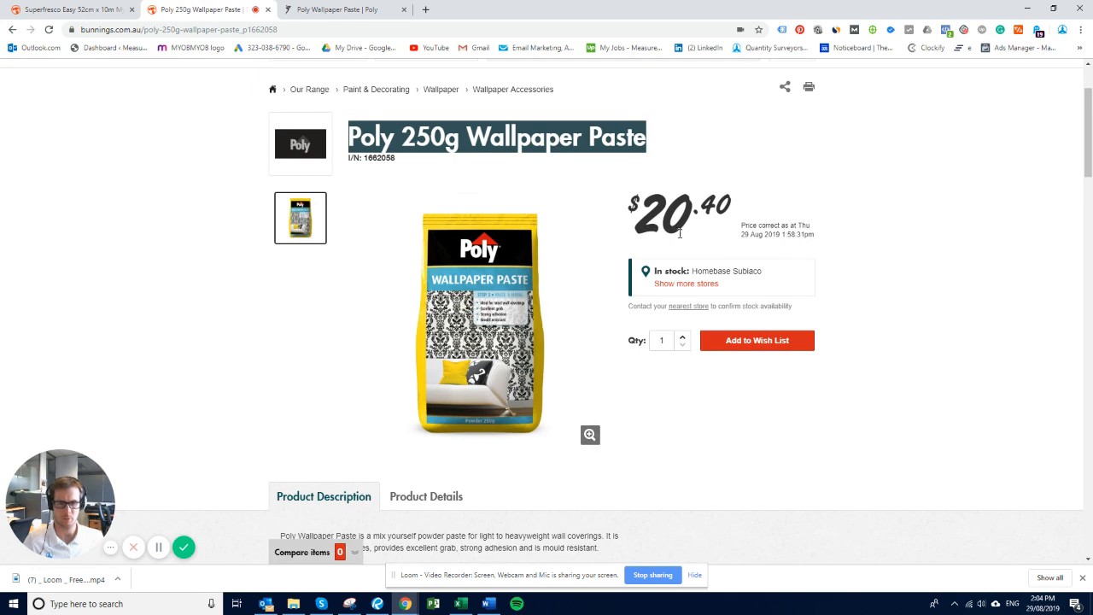
left_click(461, 604)
left_click(202, 469)
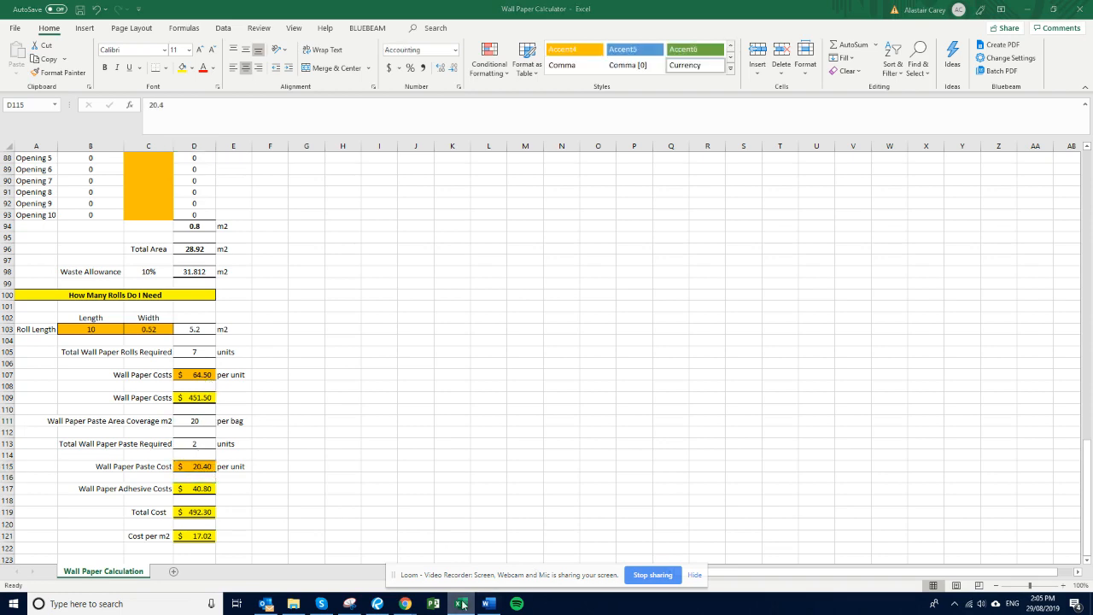
Step: Switch to Chrome and check the paste's product details on Bunnings and its coverage on the Poly website
left_click(405, 603)
scroll(596, 301, "down", 2)
left_click(426, 325)
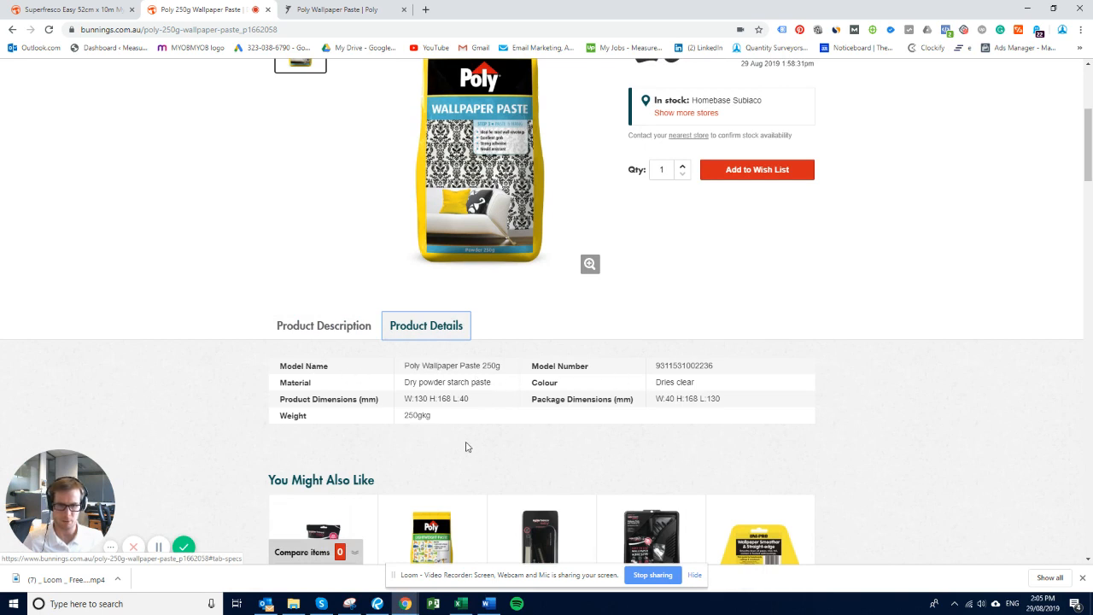
left_click(316, 9)
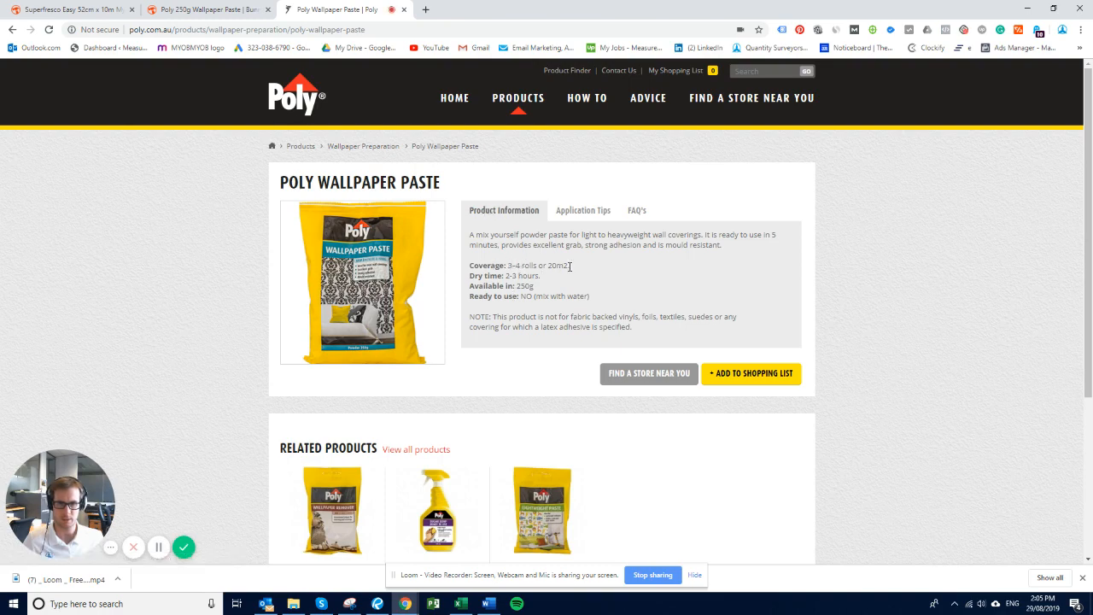
Step: Switch back to Excel and fill the wallpaper paste area coverage cell D111 with orange to mark it as an input
left_click(460, 603)
left_click(239, 445)
left_click(208, 423)
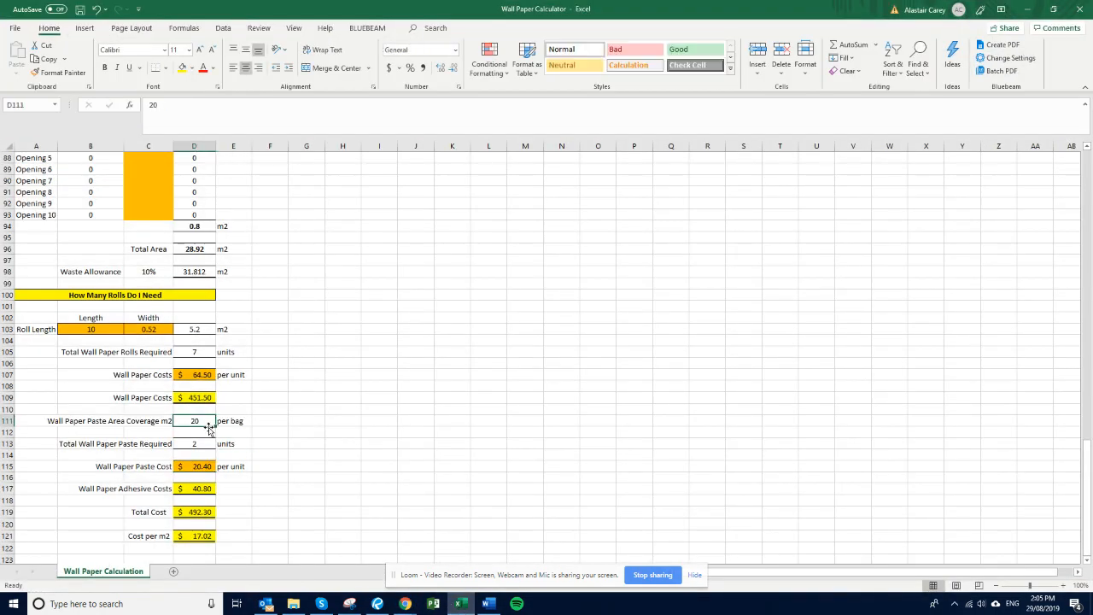
left_click(192, 67)
left_click(199, 177)
left_click(281, 376)
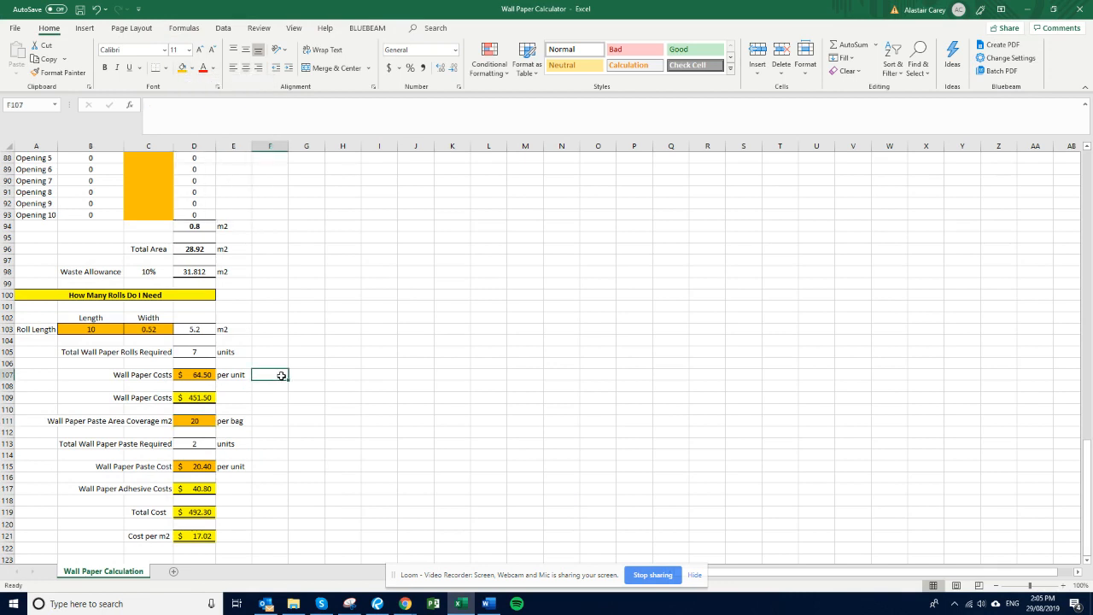
Step: Inspect the formulas for total wallpaper paste required and adhesive costs, along with the paste cost per unit
left_click(203, 447)
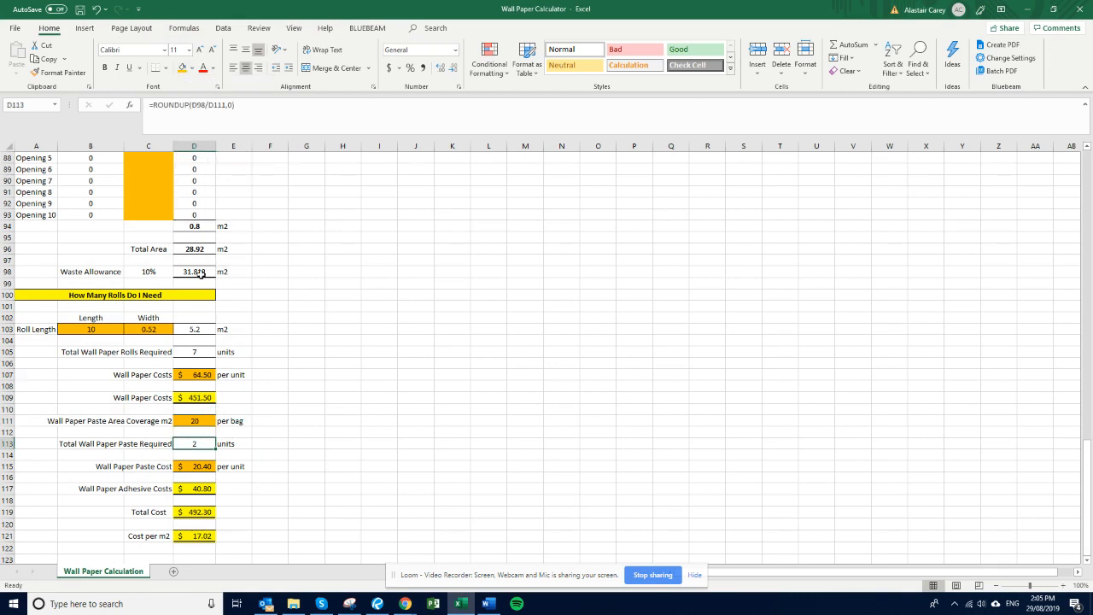
left_click(203, 468)
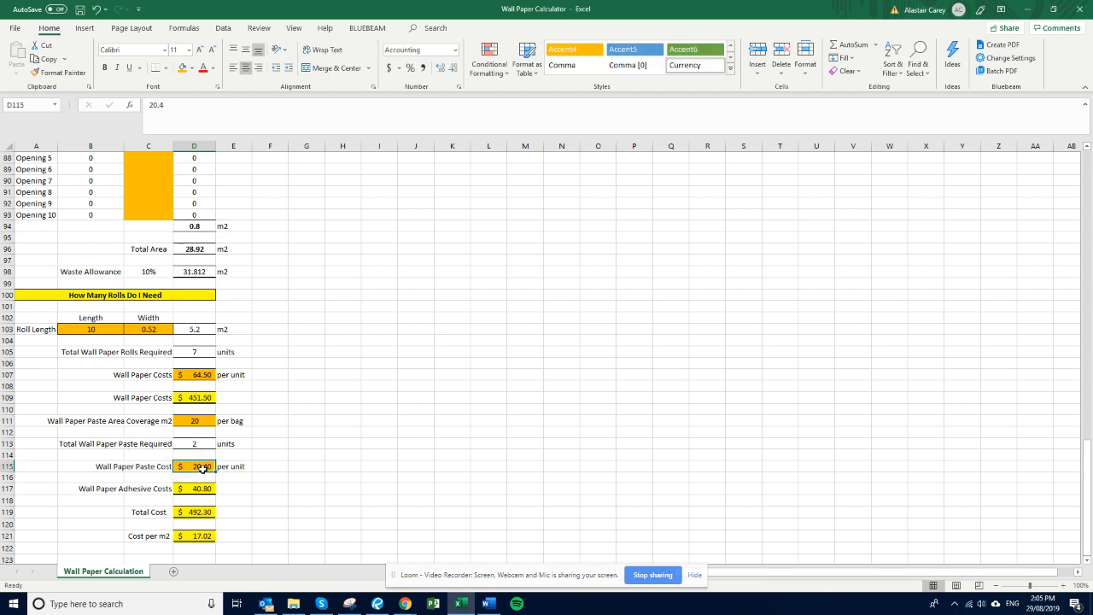
left_click(205, 486)
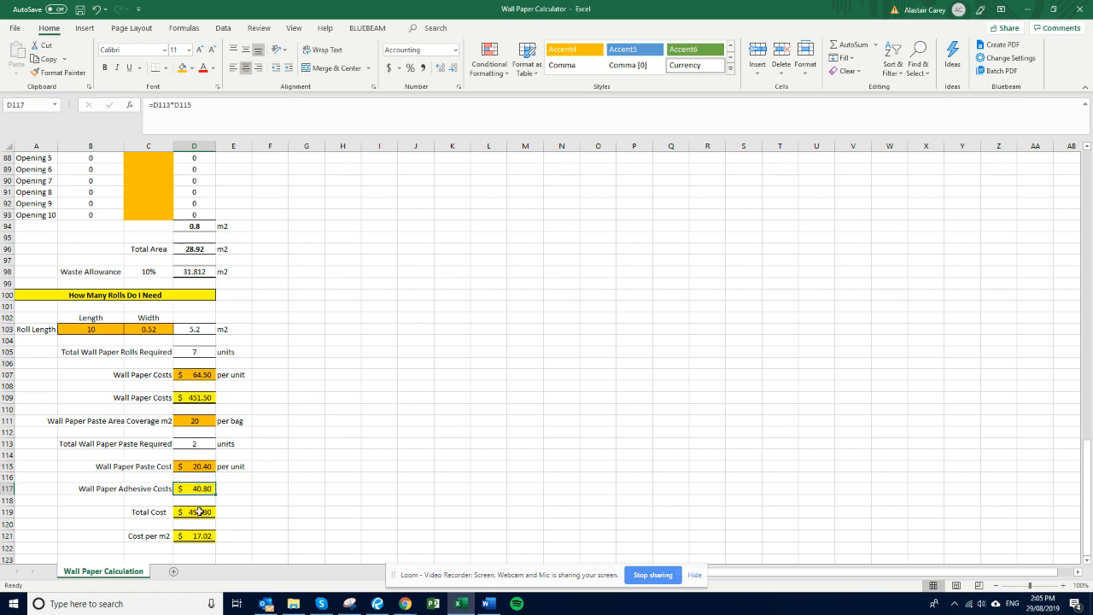
Step: Inspect the Total Cost formula in D119 and the Cost per m2 formula in D121
double_click(199, 512)
key("Escape")
key("ctrl+bracketleft")
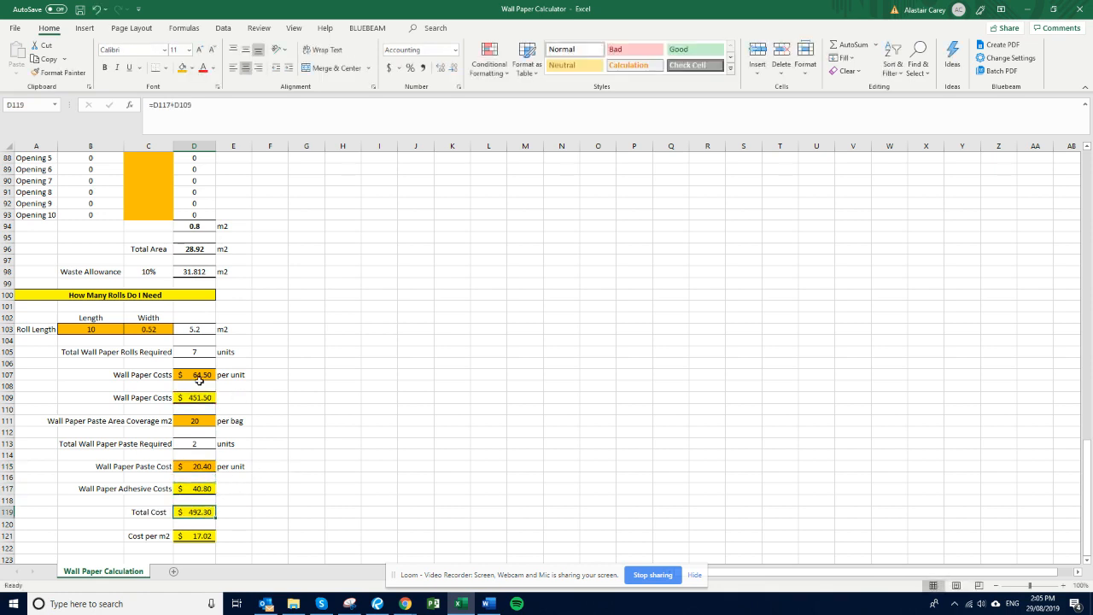
left_click(336, 433)
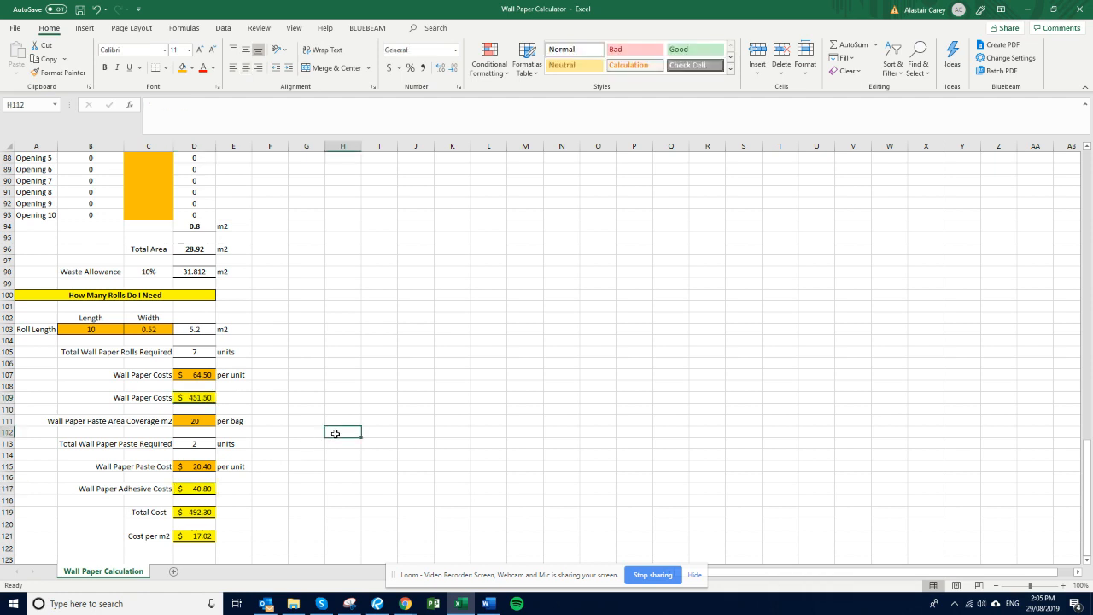
left_click(199, 513)
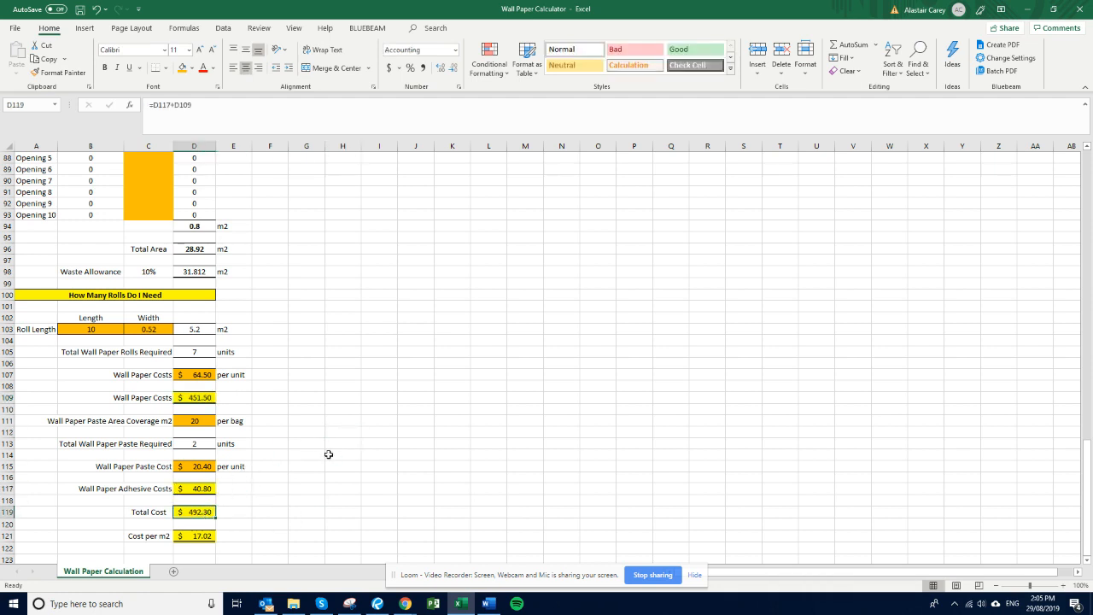
left_click(193, 535)
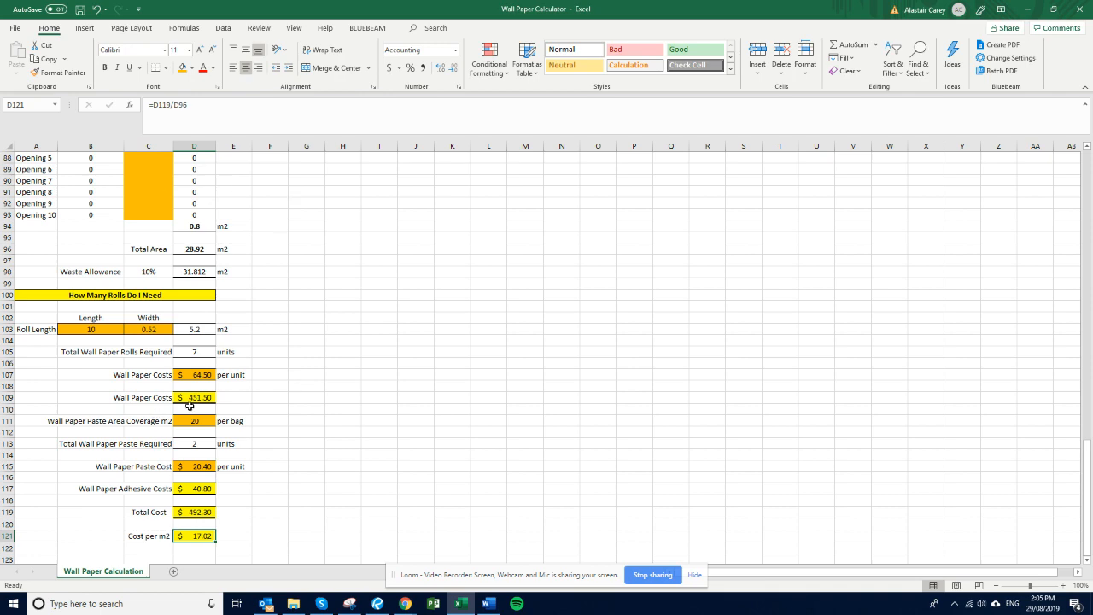
Step: Review the whole calculator from the wall dimensions and elevations down to the final cost section
scroll(265, 309, "up", 20)
scroll(273, 317, "up", 8)
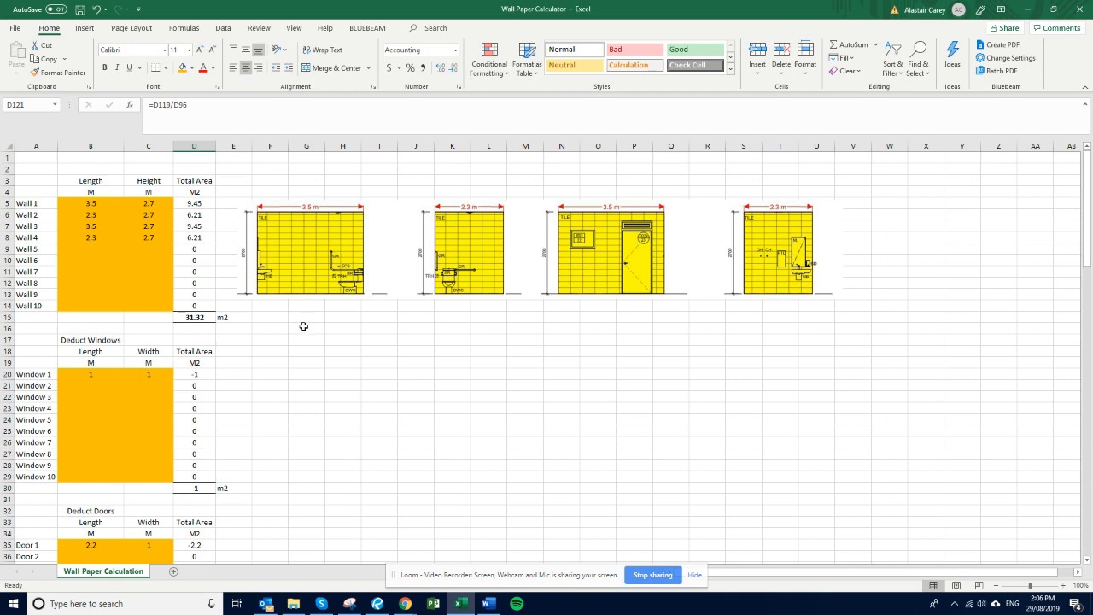
scroll(303, 324, "down", 20)
scroll(311, 330, "down", 2)
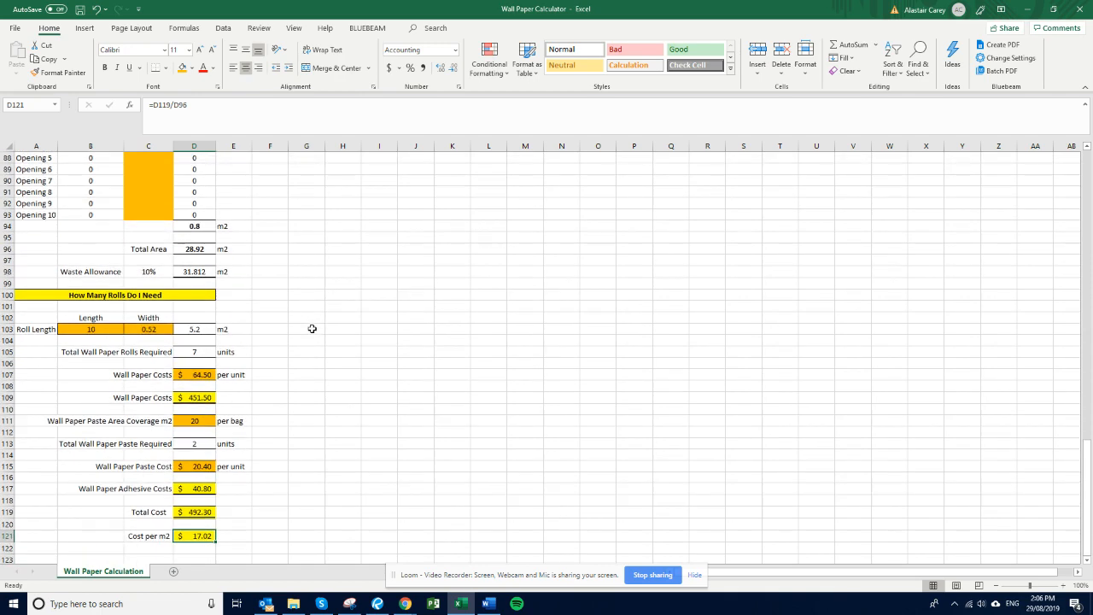